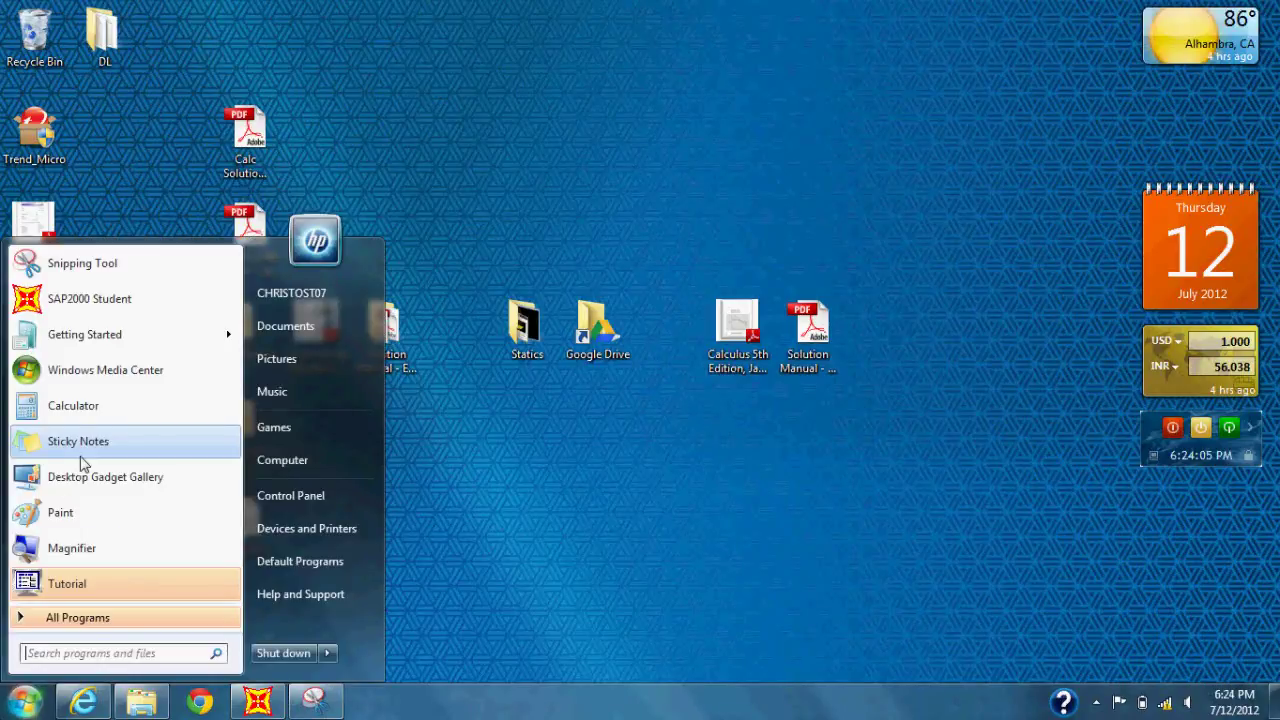
Launch SAP2000 Student, dismiss Tip of the Day, and maximize the window
{"action": "left_click", "coordinate": [104, 314]}
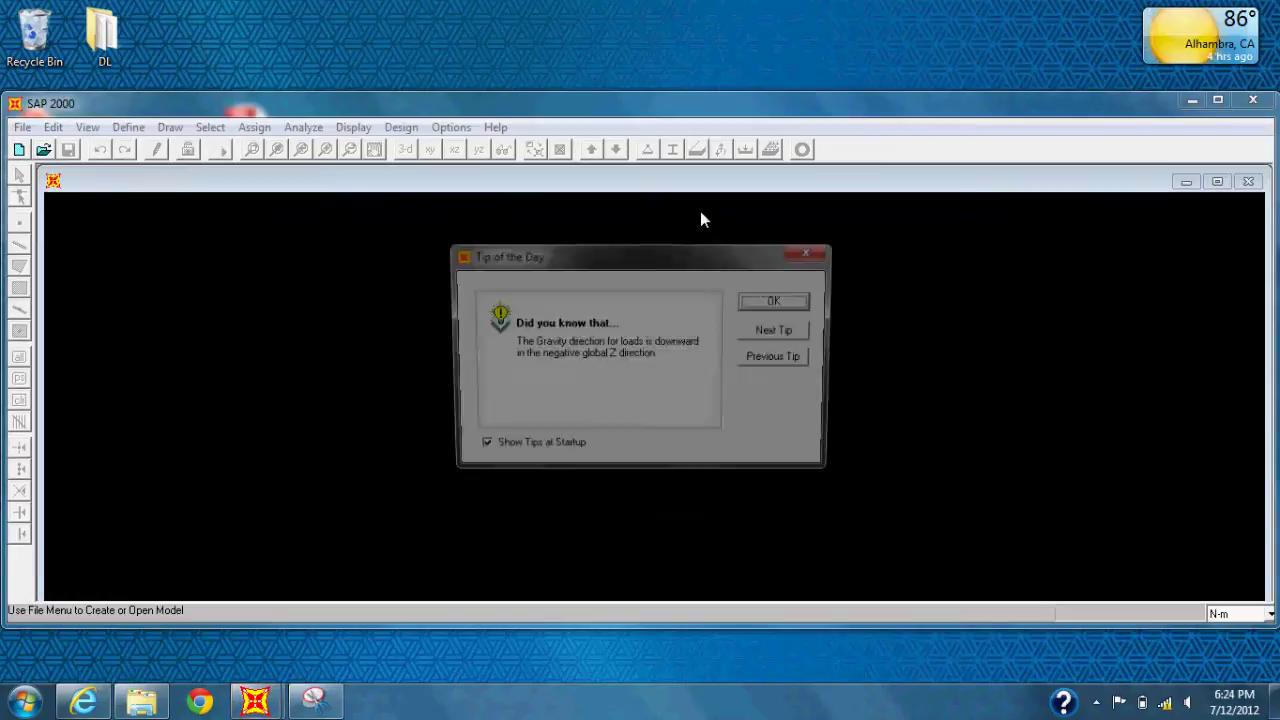
{"action": "left_click", "coordinate": [811, 251]}
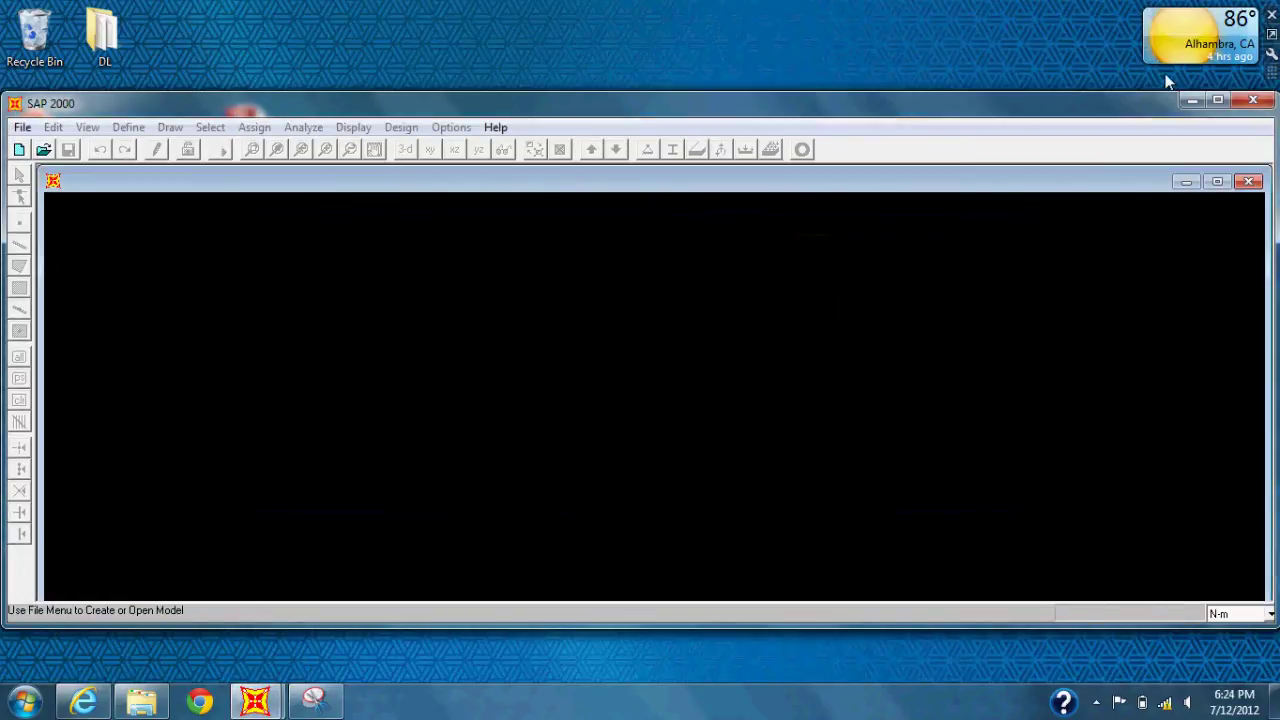
{"action": "left_click", "coordinate": [1218, 100]}
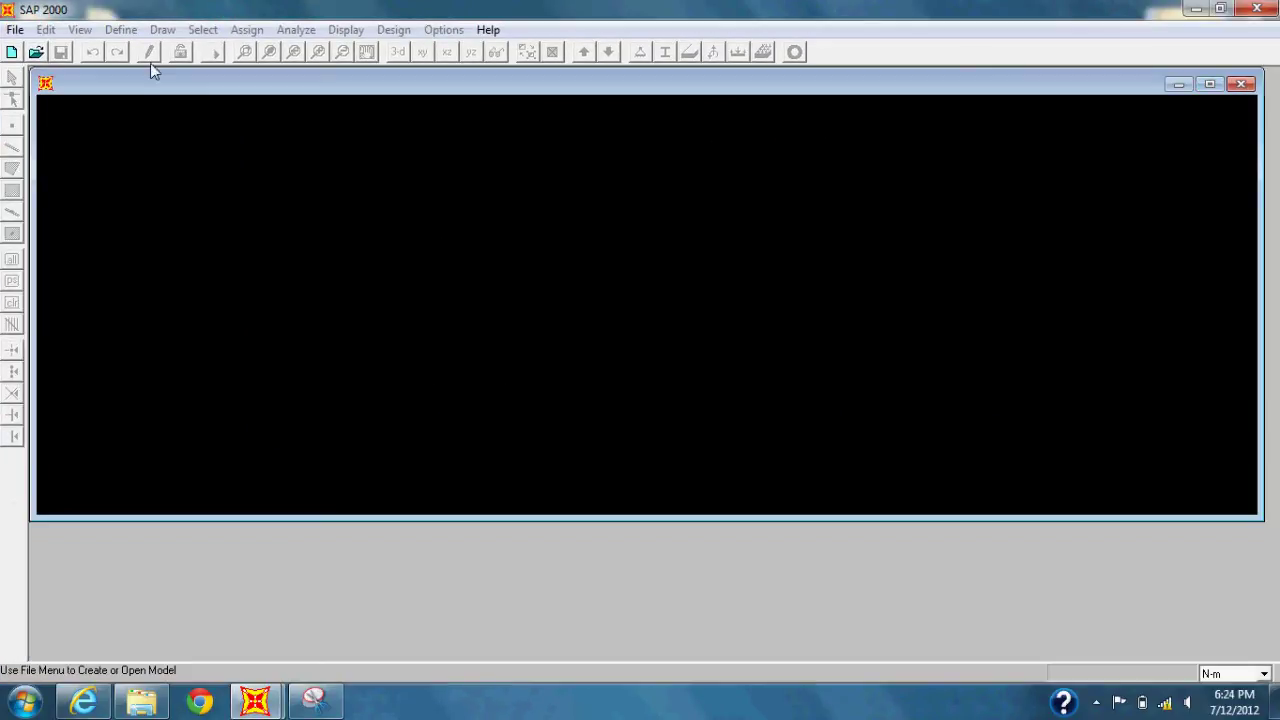
Start a new model from the File menu and select the X grid count field
{"action": "left_click", "coordinate": [15, 29]}
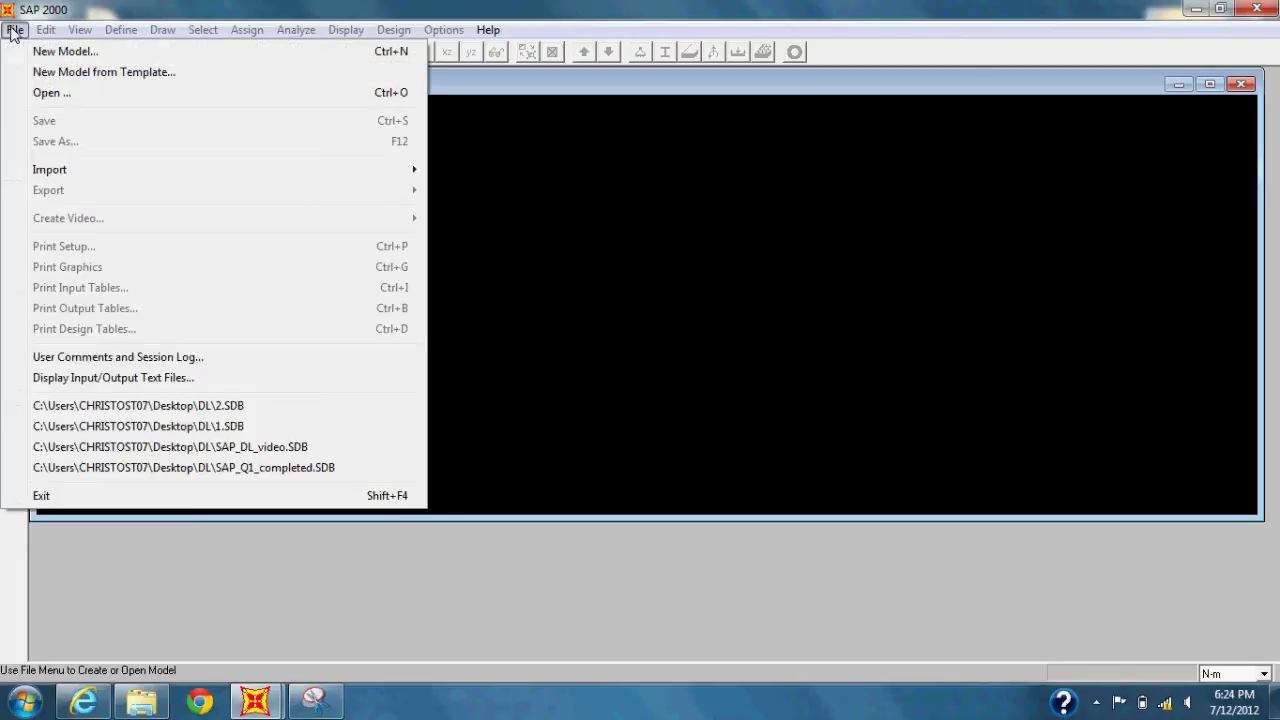
{"action": "left_click", "coordinate": [60, 52]}
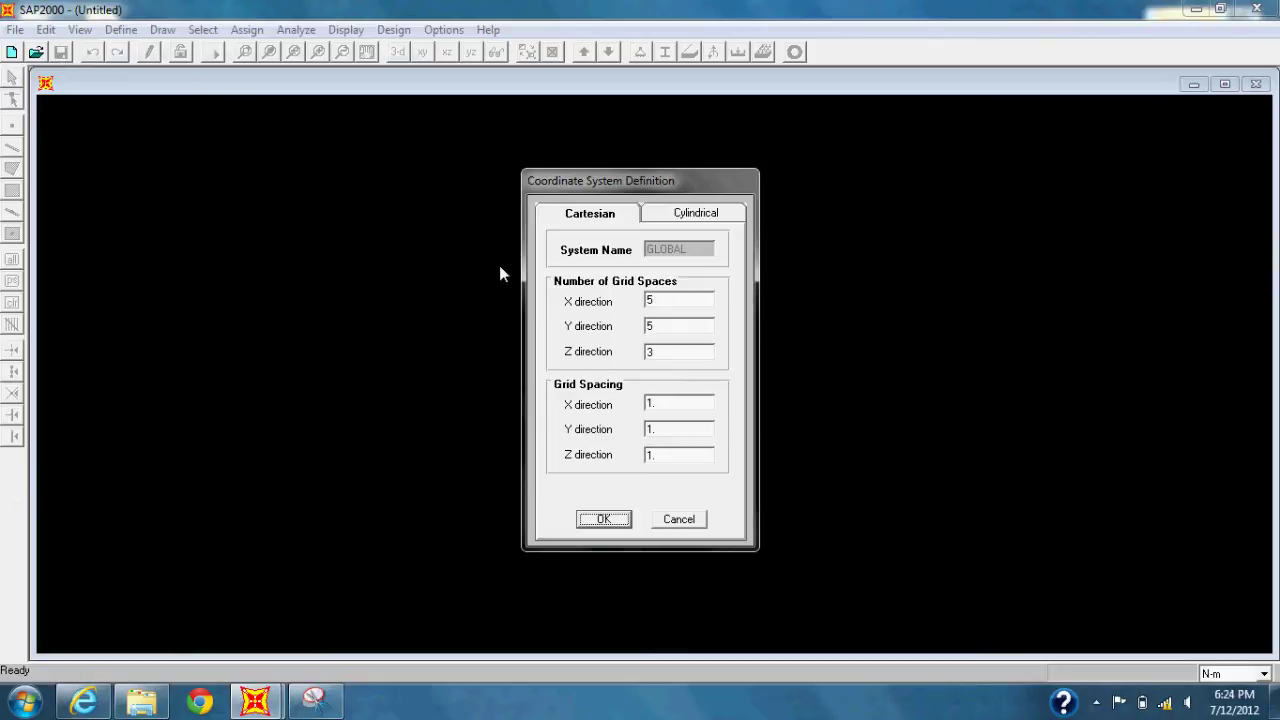
{"action": "double_click", "coordinate": [705, 311]}
Cancel the grid definition and change the status-bar units from N-m to Kip-ft
{"action": "left_click", "coordinate": [676, 521]}
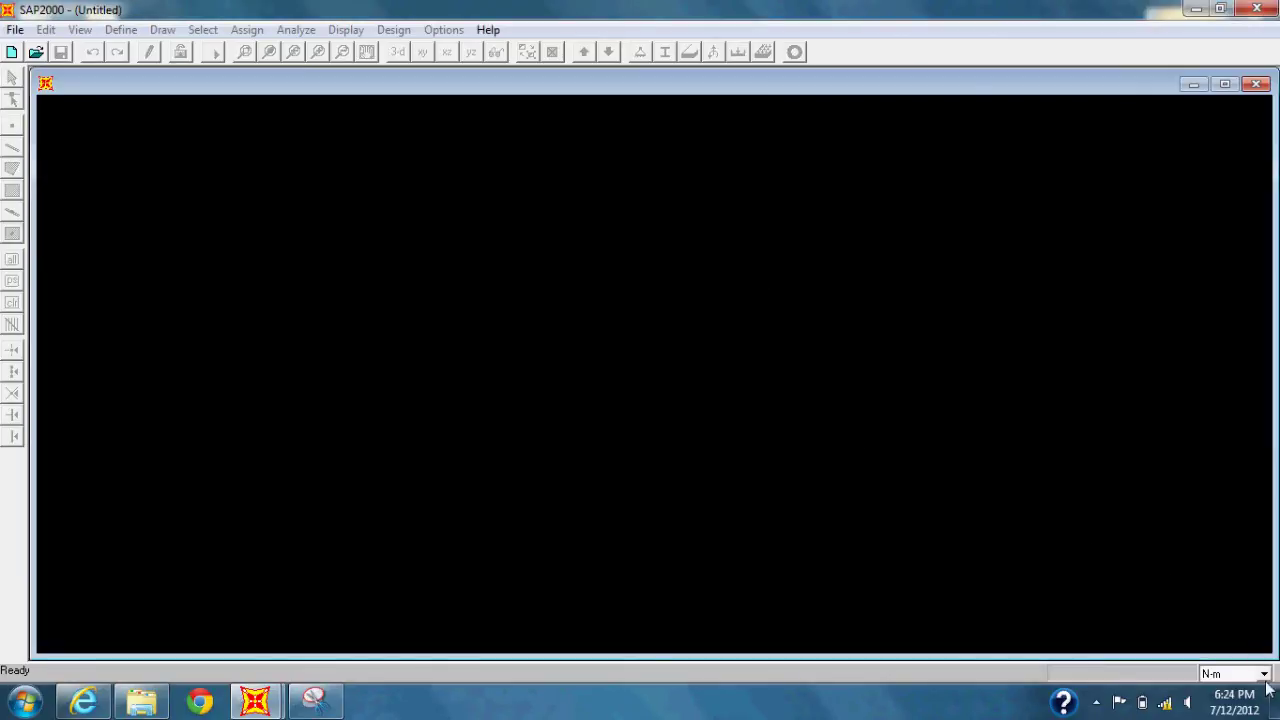
{"action": "left_click", "coordinate": [1265, 674]}
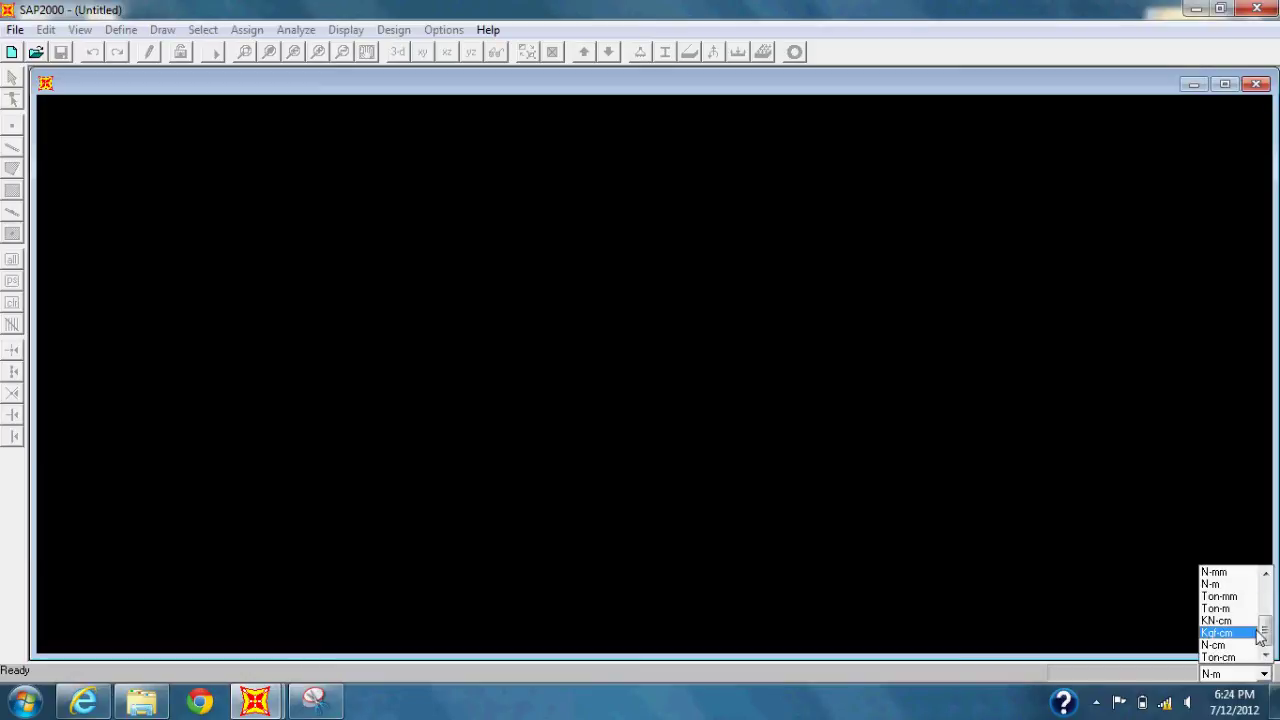
{"action": "left_click", "coordinate": [1266, 574]}
{"action": "left_click", "coordinate": [1266, 576]}
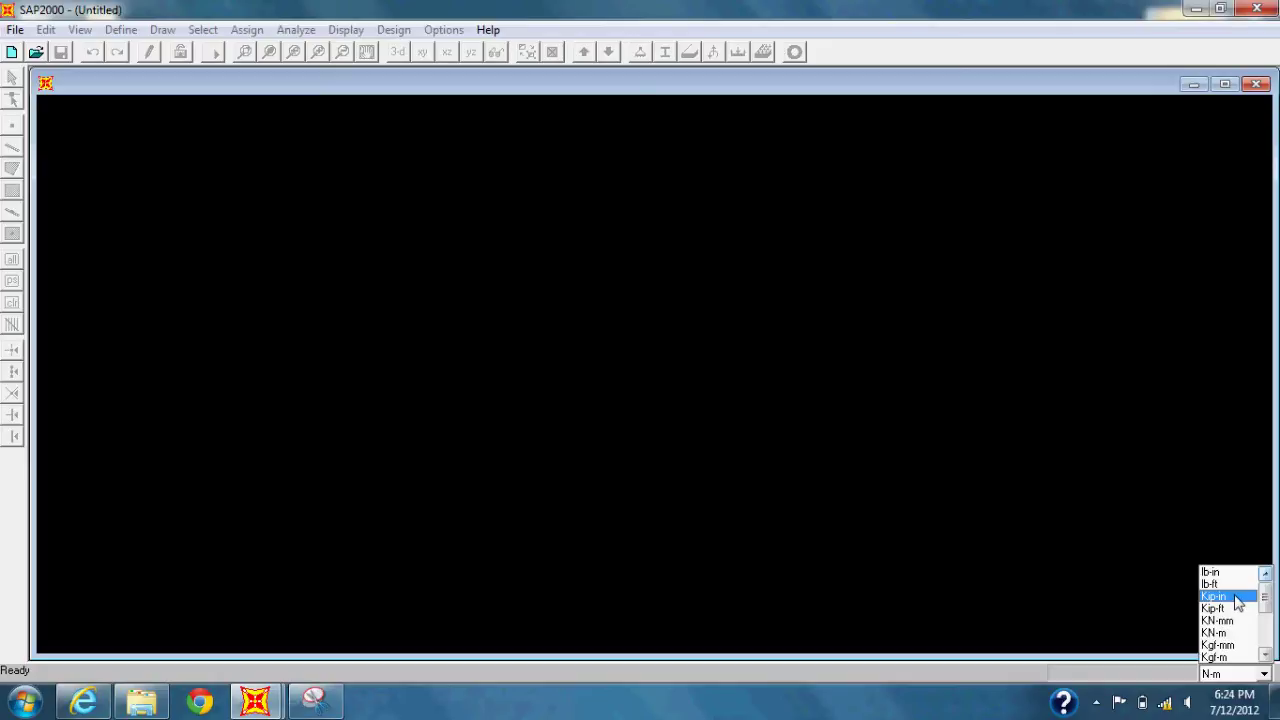
{"action": "left_click", "coordinate": [1226, 609]}
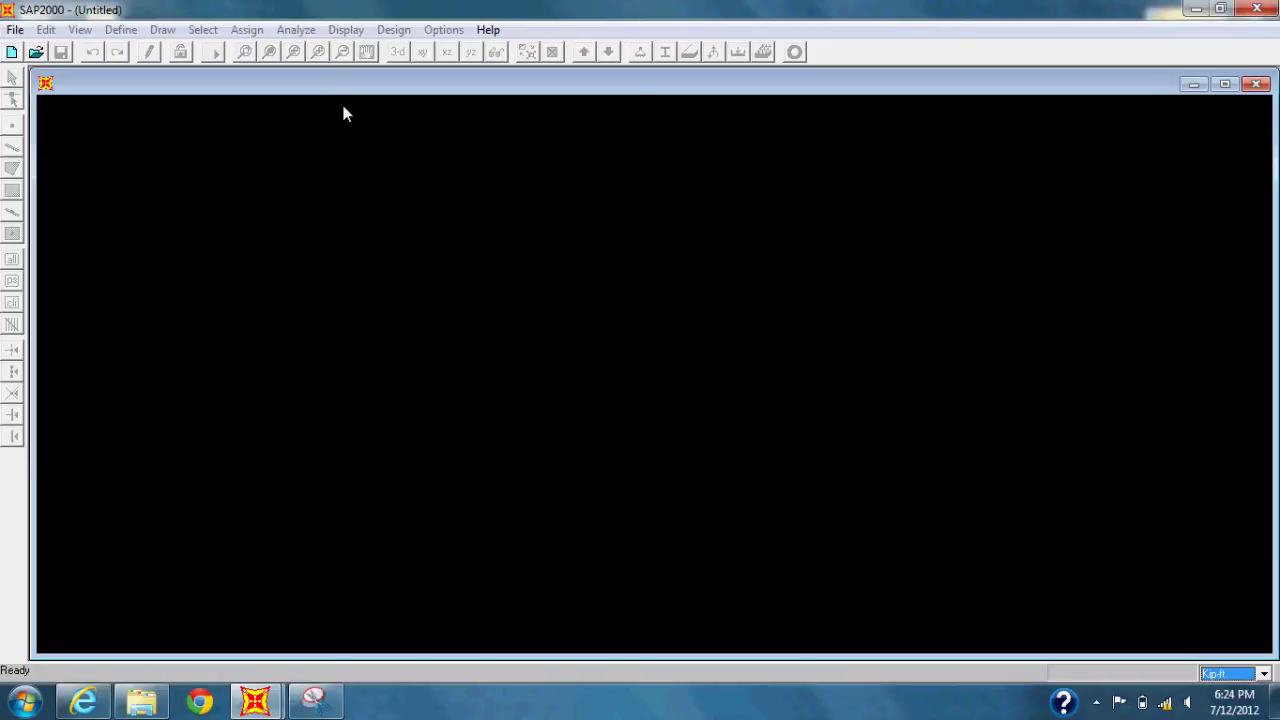
Create a new grid of 5, 1, 2 spaces in X, Y, Z at 20, 24, 15 ft spacing
{"action": "left_click", "coordinate": [15, 30]}
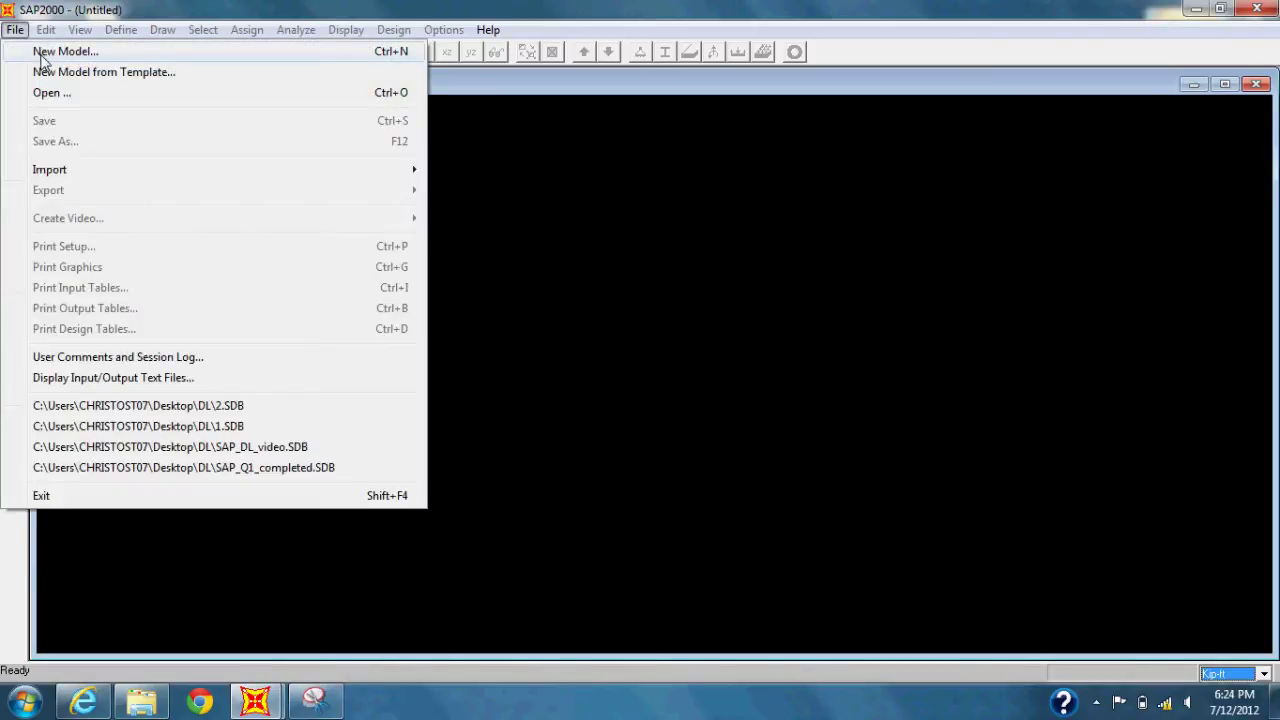
{"action": "left_click", "coordinate": [45, 52]}
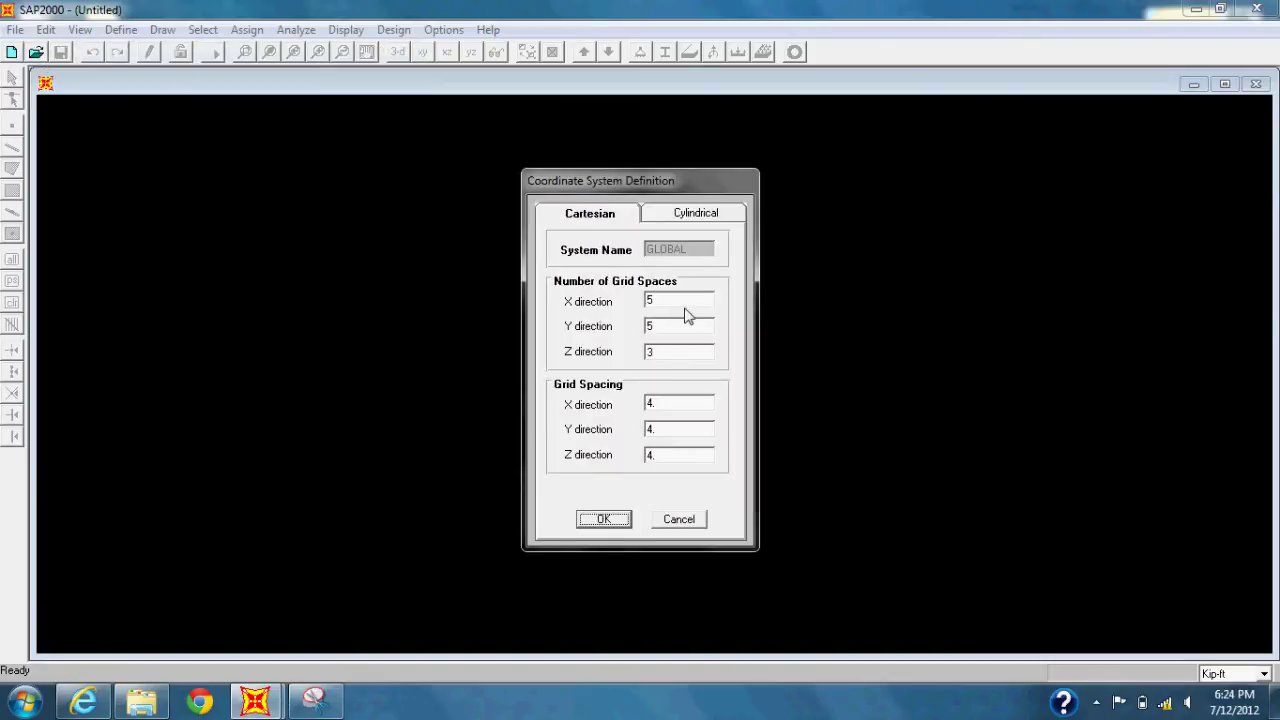
{"action": "double_click", "coordinate": [691, 304]}
{"action": "key", "text": "Tab"}
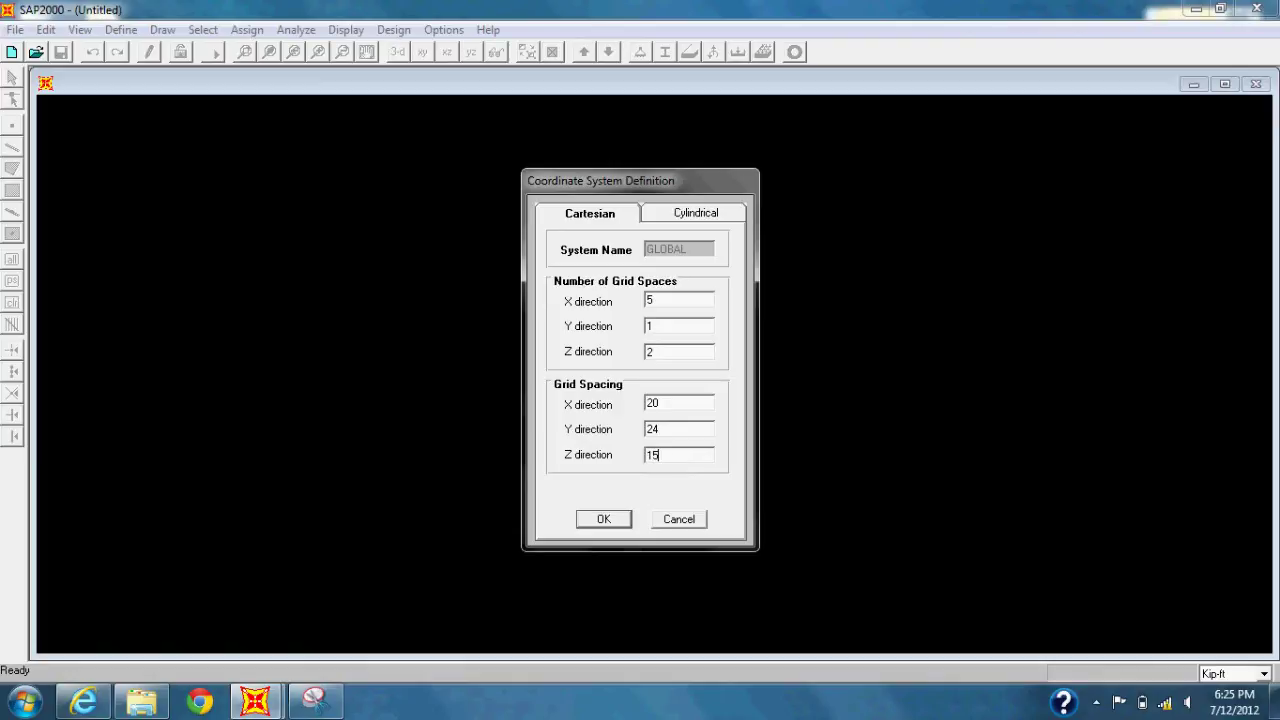
{"action": "left_click", "coordinate": [614, 522]}
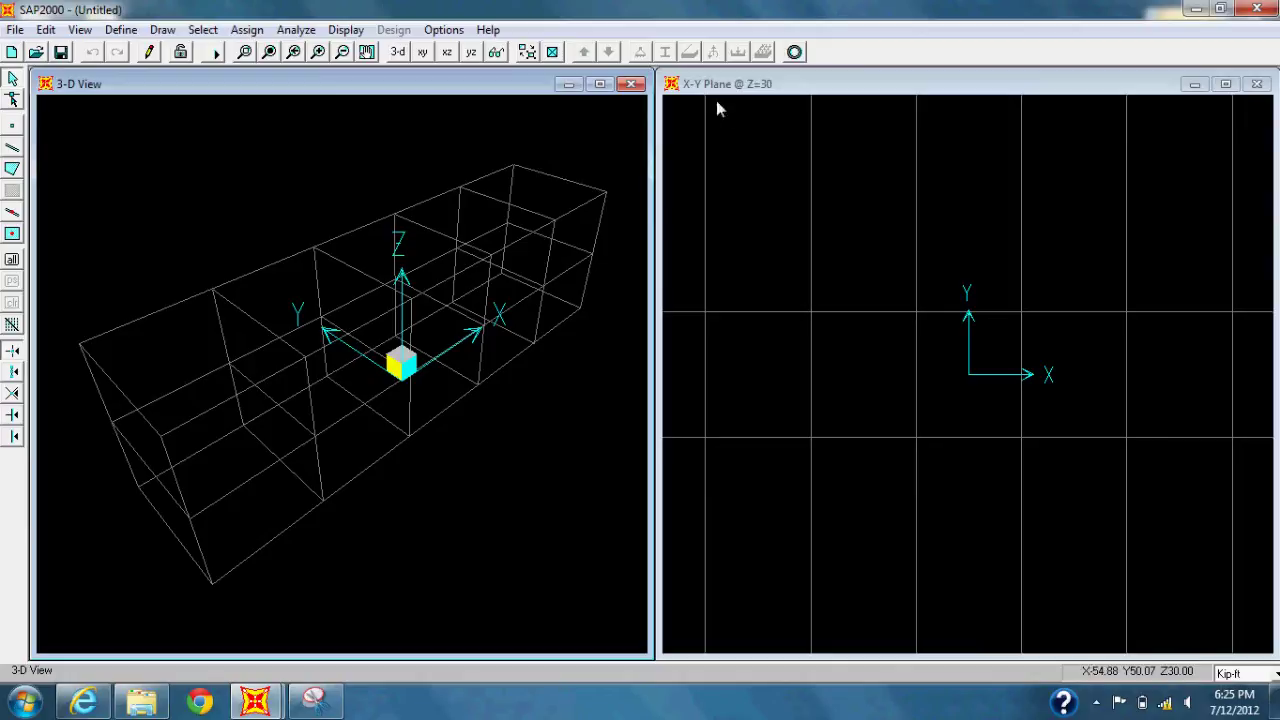
Switch both the 3-D and X-Y windows to the X-Z Plane at Y=12
{"action": "left_click", "coordinate": [772, 91]}
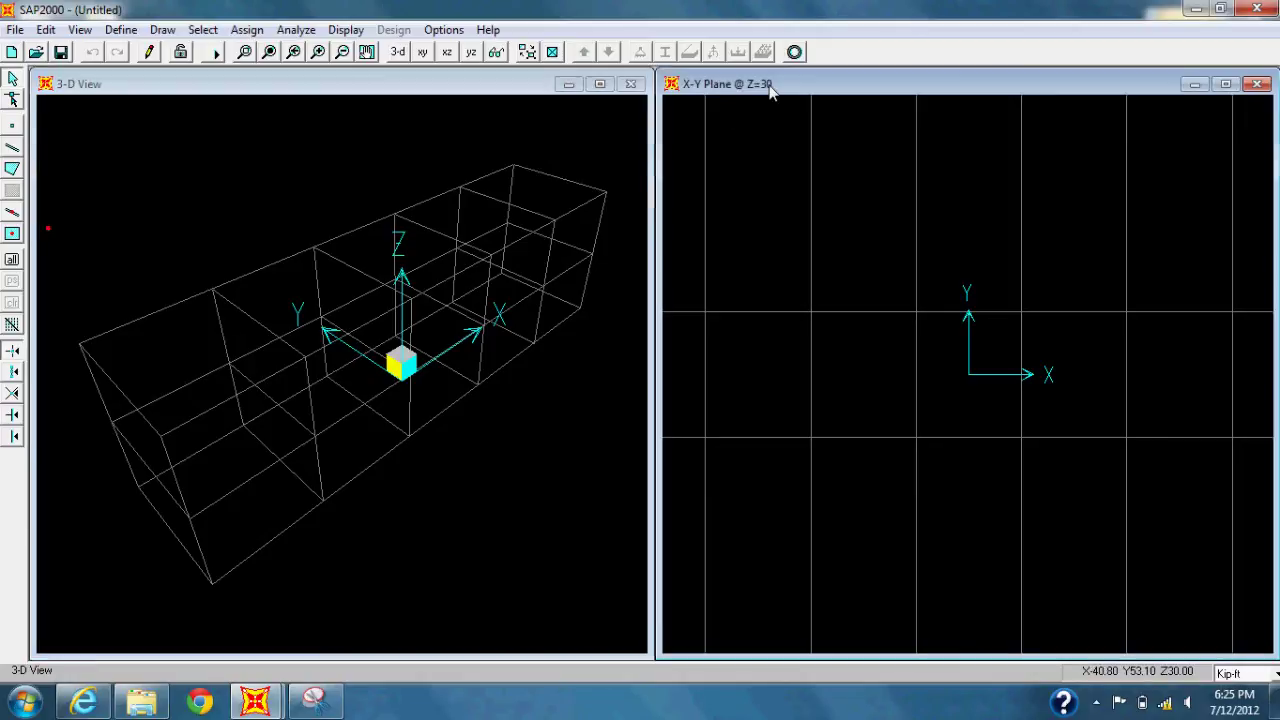
{"action": "left_click", "coordinate": [452, 83]}
{"action": "left_click", "coordinate": [447, 53]}
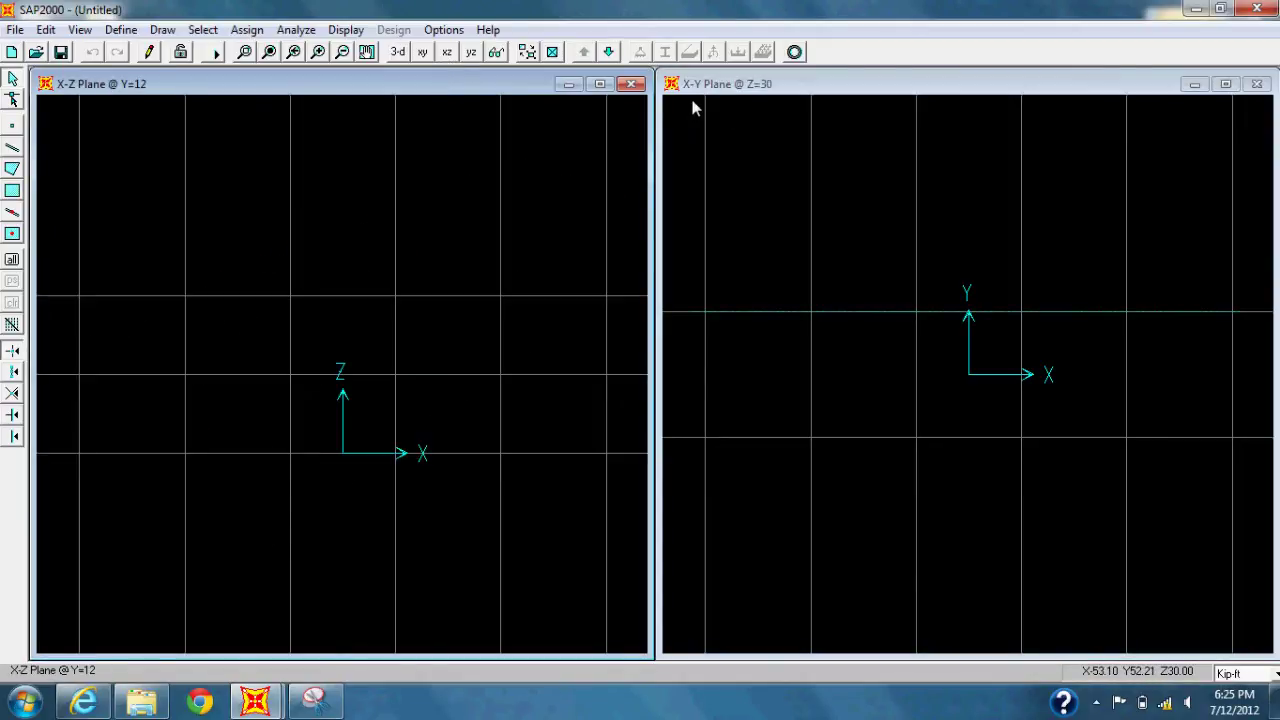
{"action": "left_click", "coordinate": [730, 88]}
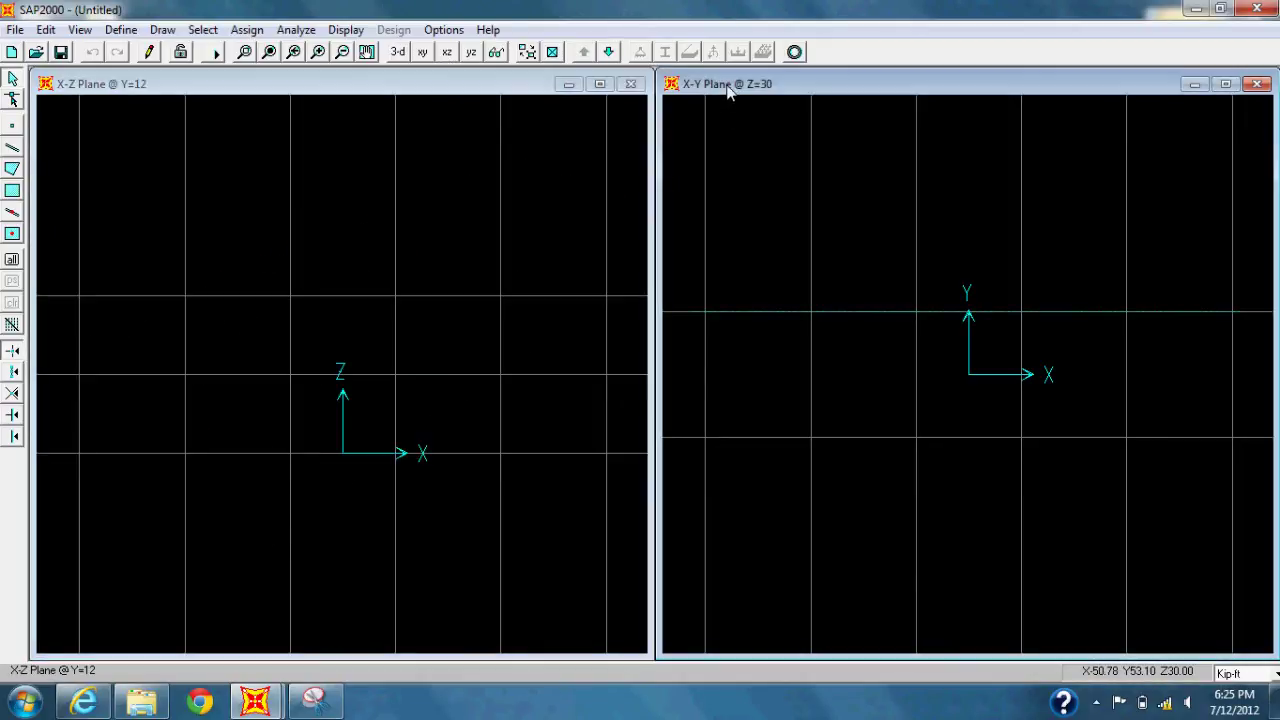
{"action": "left_click", "coordinate": [447, 53]}
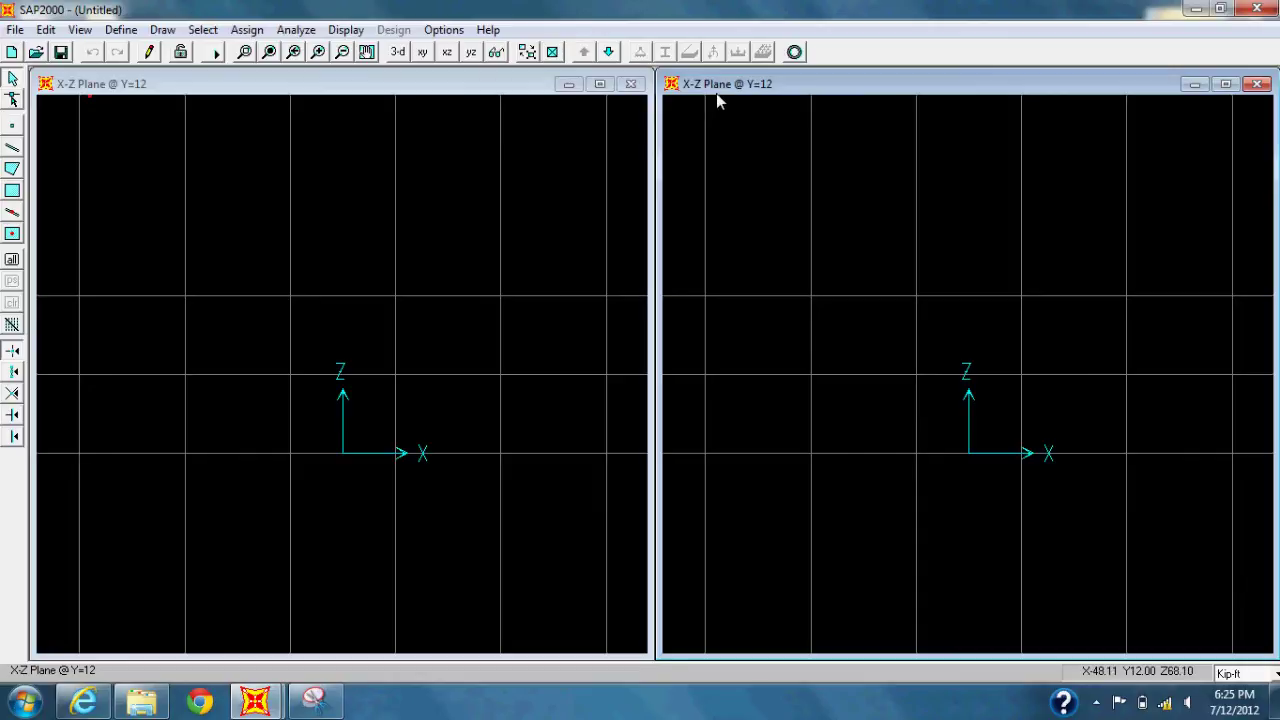
Draw the four-segment bottom chord, end diagonals and top chord as one connected outline
{"action": "left_click", "coordinate": [16, 154]}
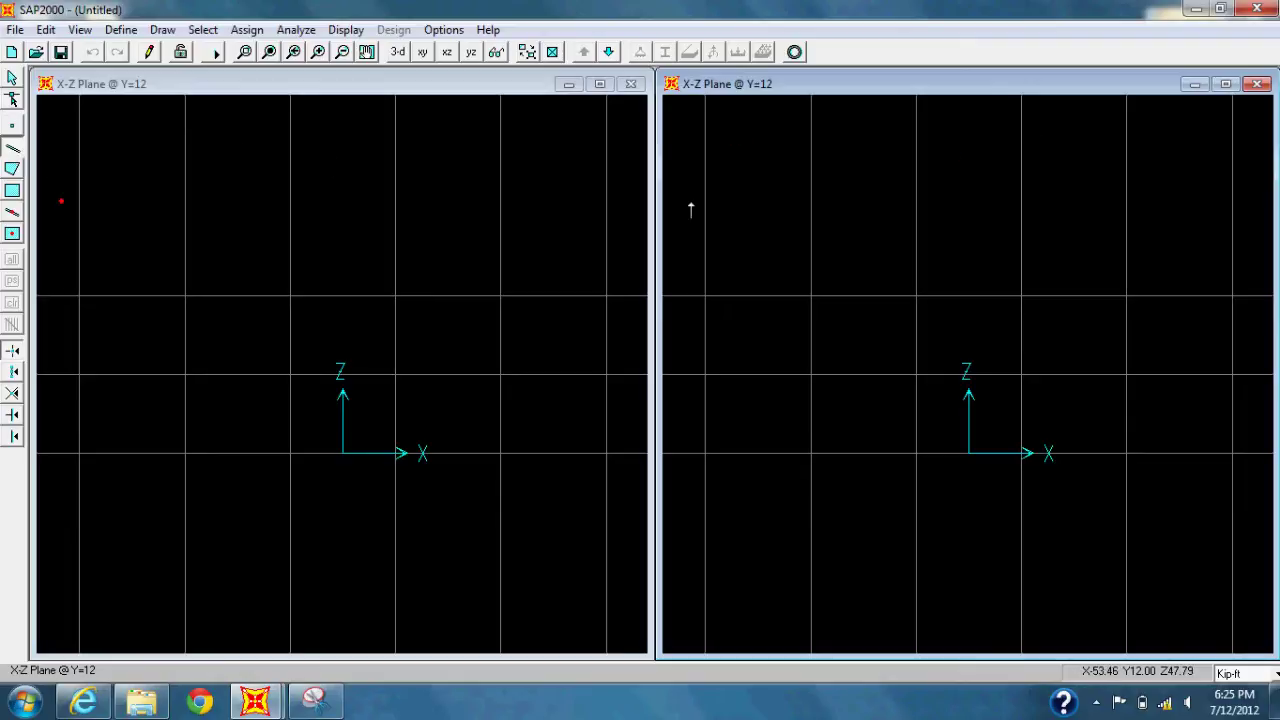
{"action": "left_click", "coordinate": [812, 454]}
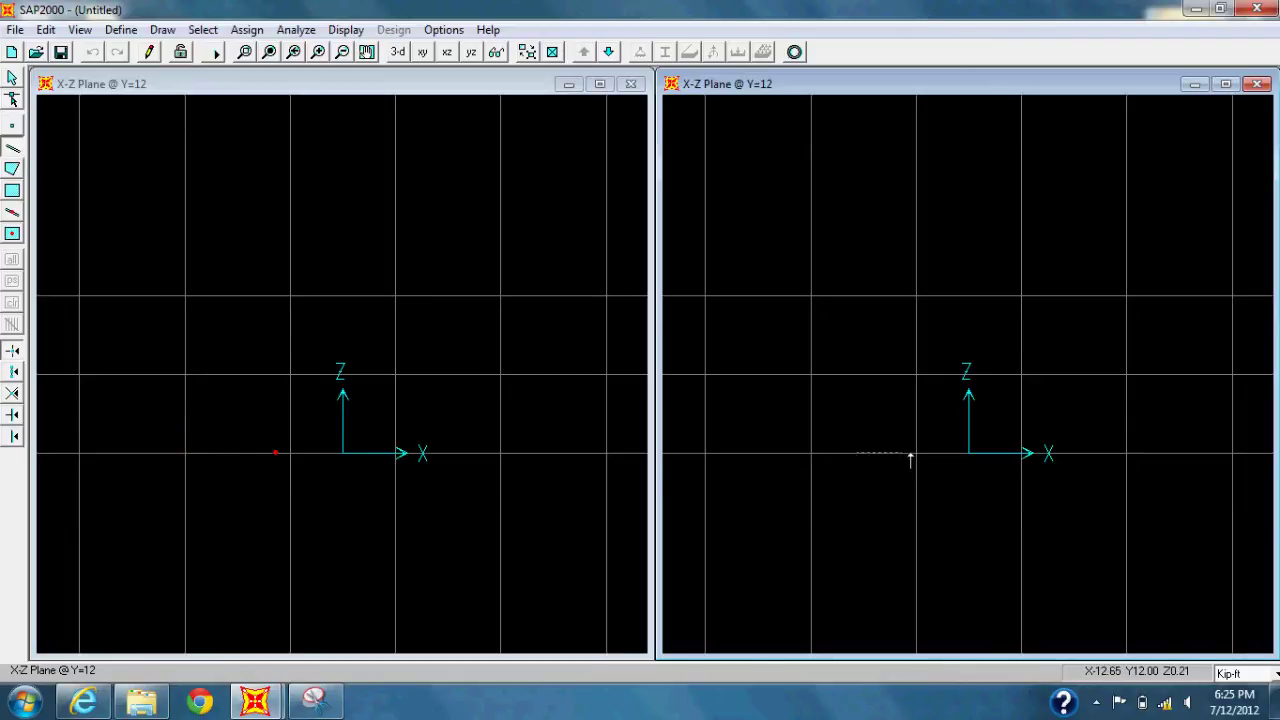
{"action": "left_click", "coordinate": [916, 453]}
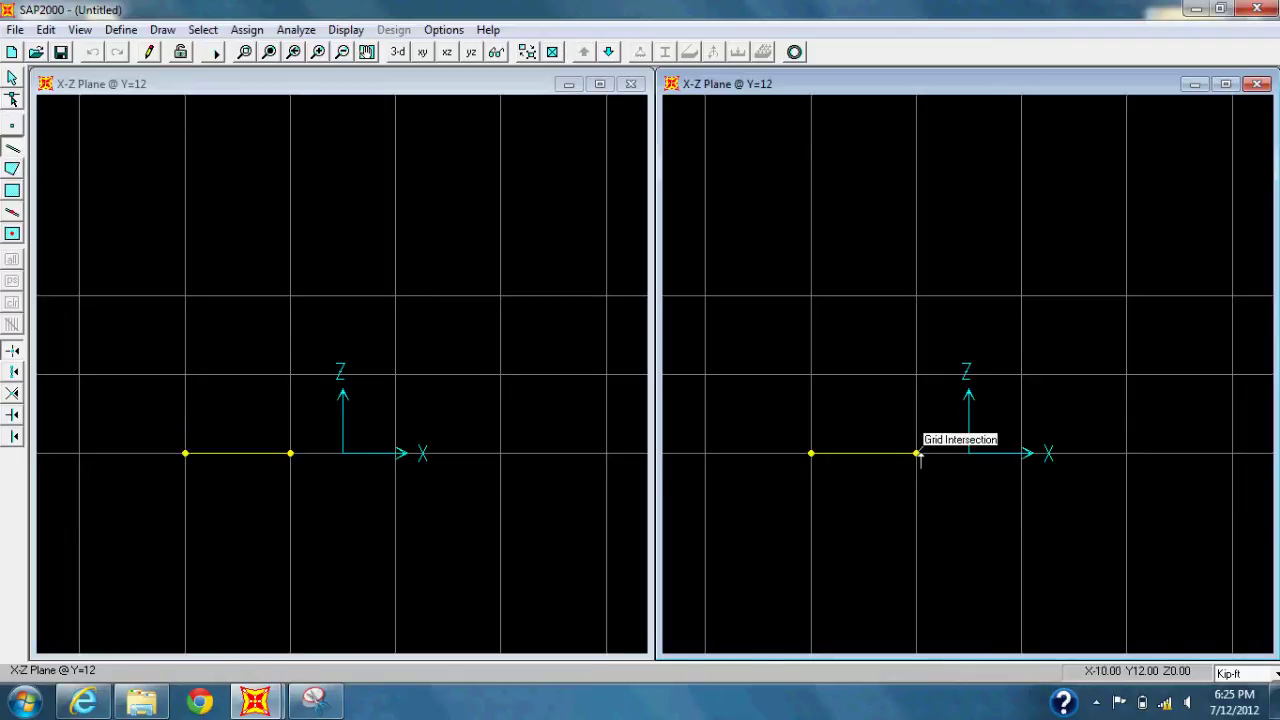
{"action": "left_click", "coordinate": [1021, 453]}
{"action": "left_click", "coordinate": [1127, 454]}
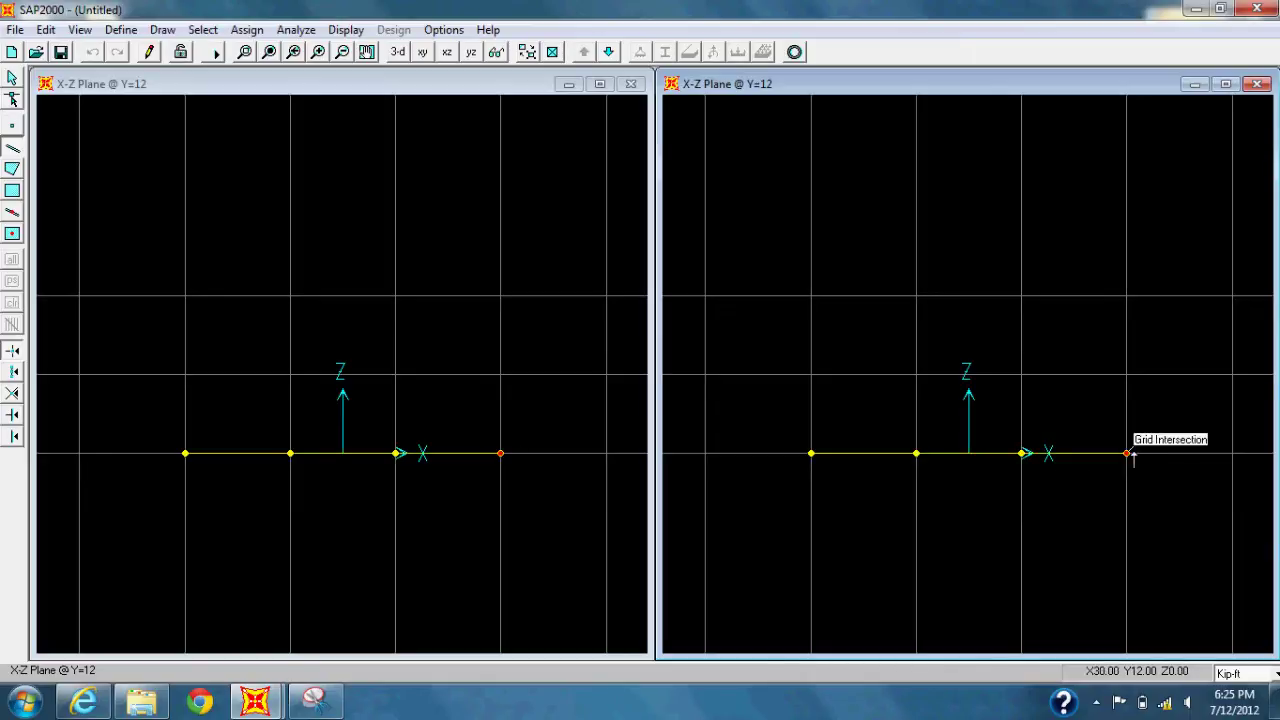
{"action": "left_click", "coordinate": [1233, 454]}
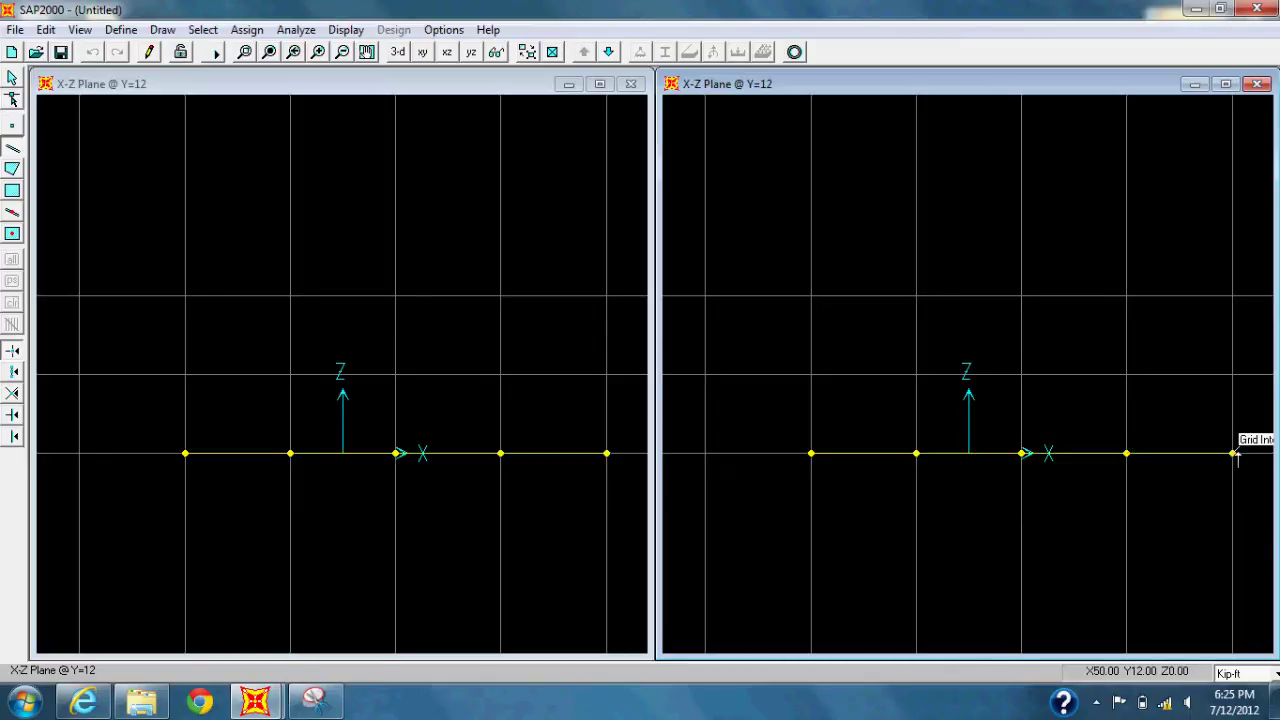
{"action": "left_click", "coordinate": [1127, 375]}
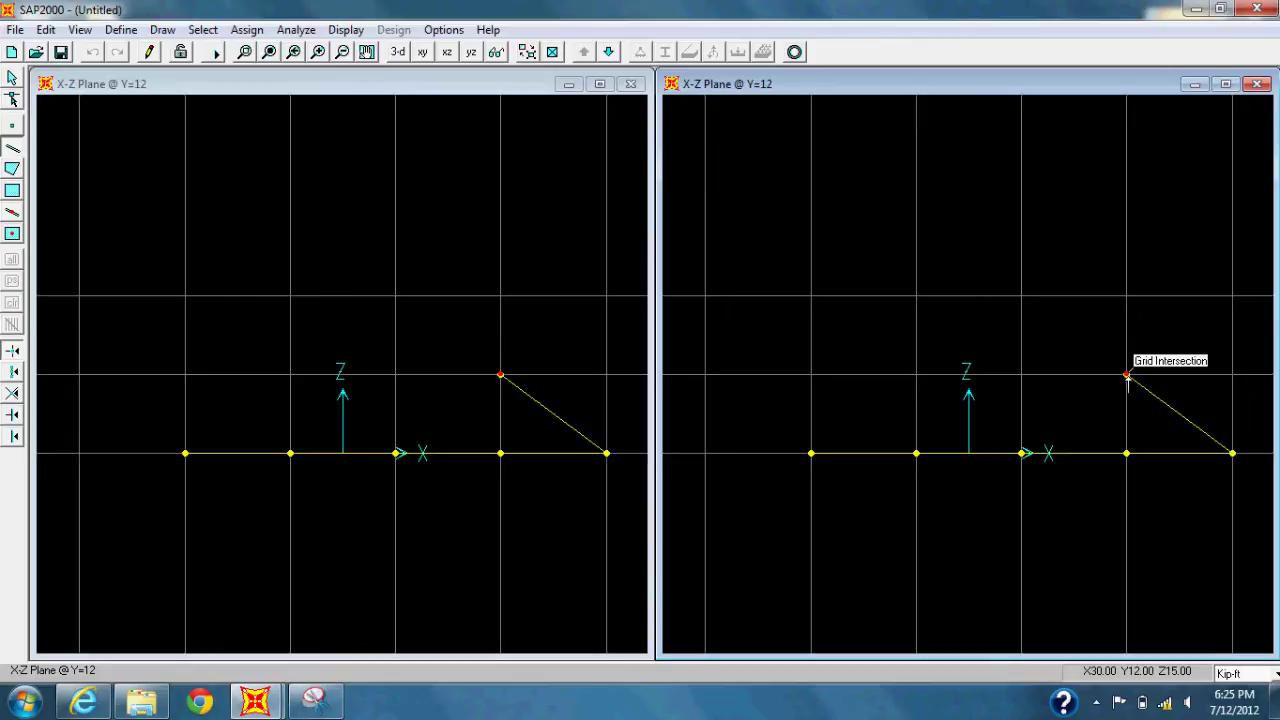
{"action": "left_click", "coordinate": [1021, 375]}
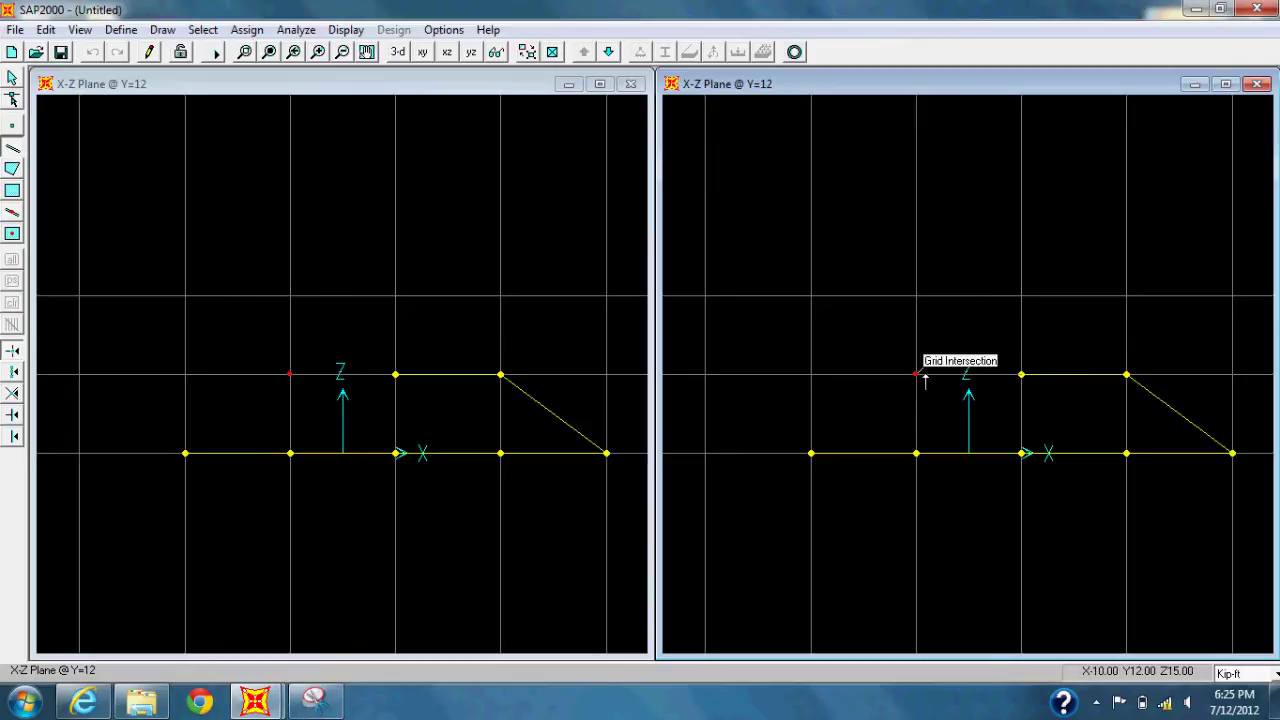
{"action": "left_click", "coordinate": [917, 375]}
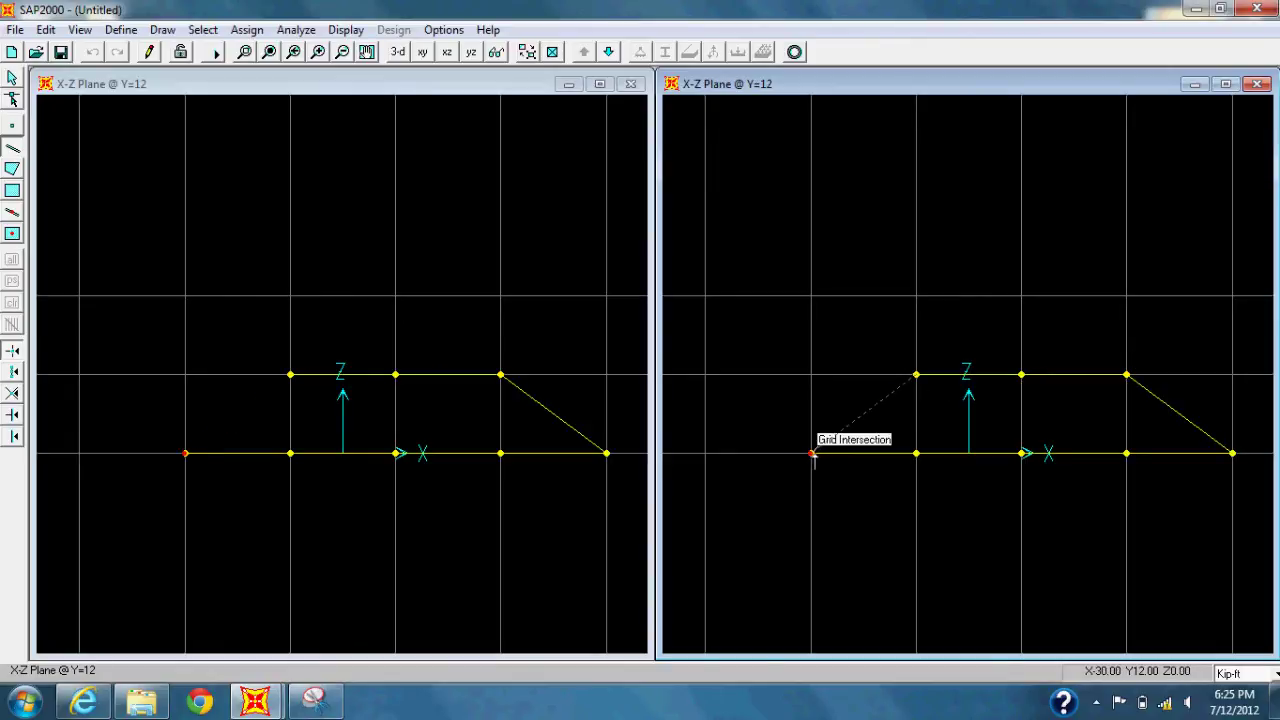
{"action": "left_click", "coordinate": [811, 454]}
{"action": "key", "text": "Escape"}
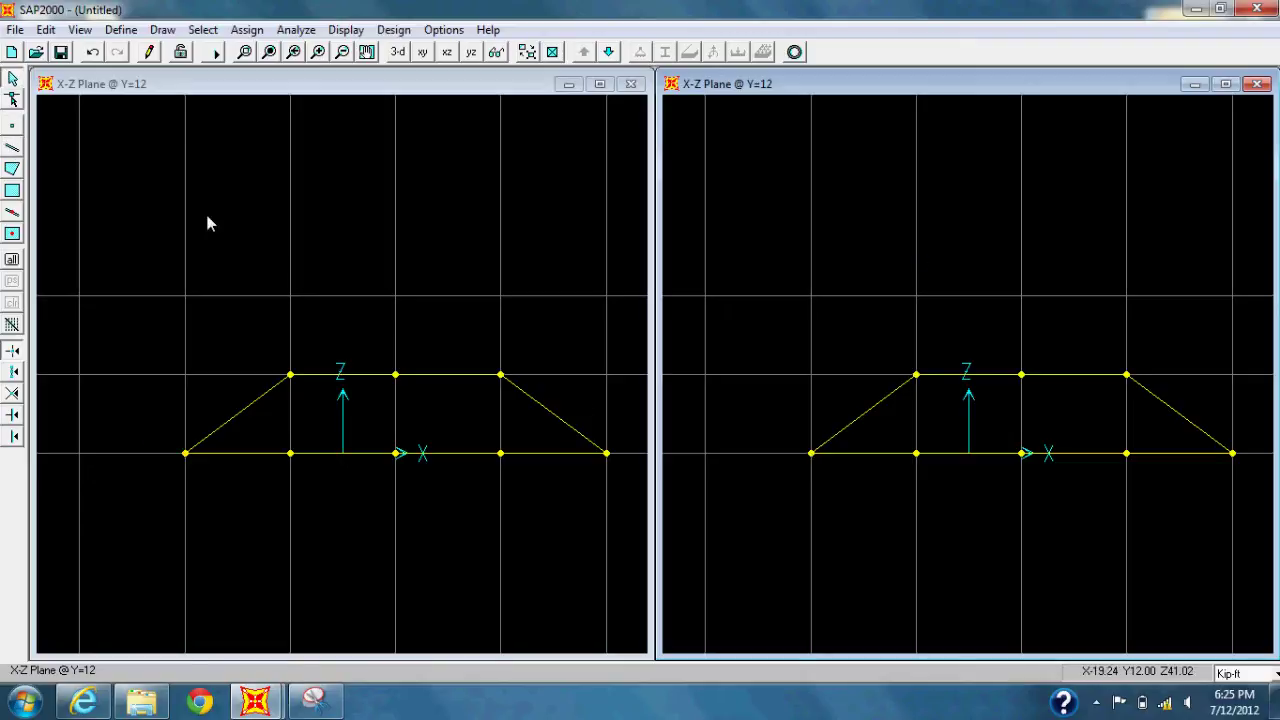
Add the left vertical and the two inner diagonals meeting at the centre bottom joint
{"action": "left_click", "coordinate": [17, 148]}
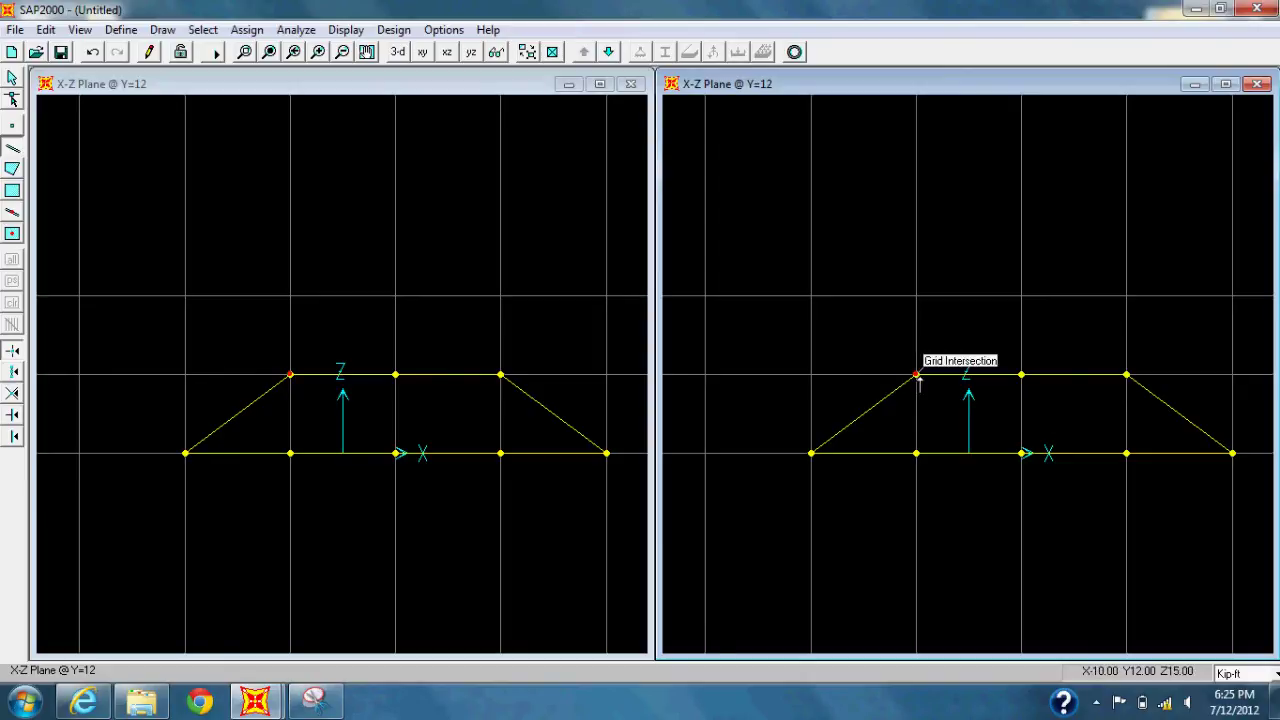
{"action": "left_click", "coordinate": [917, 454]}
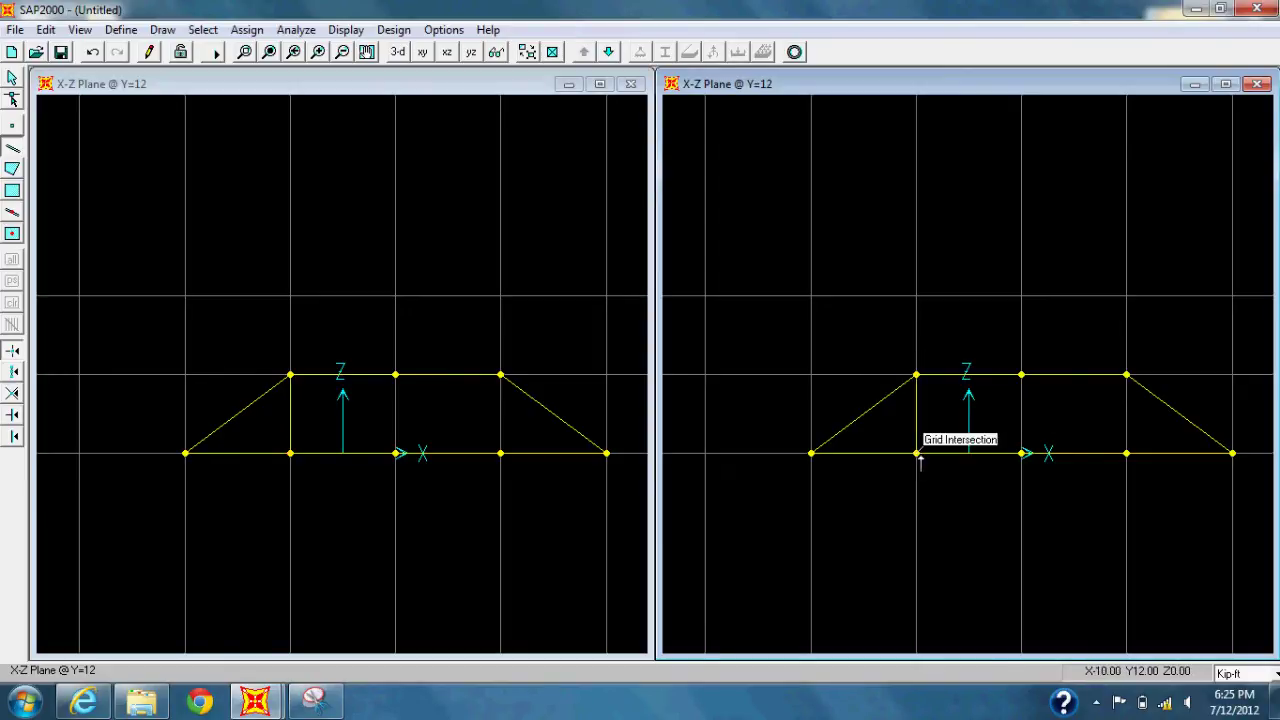
{"action": "key", "text": "Escape"}
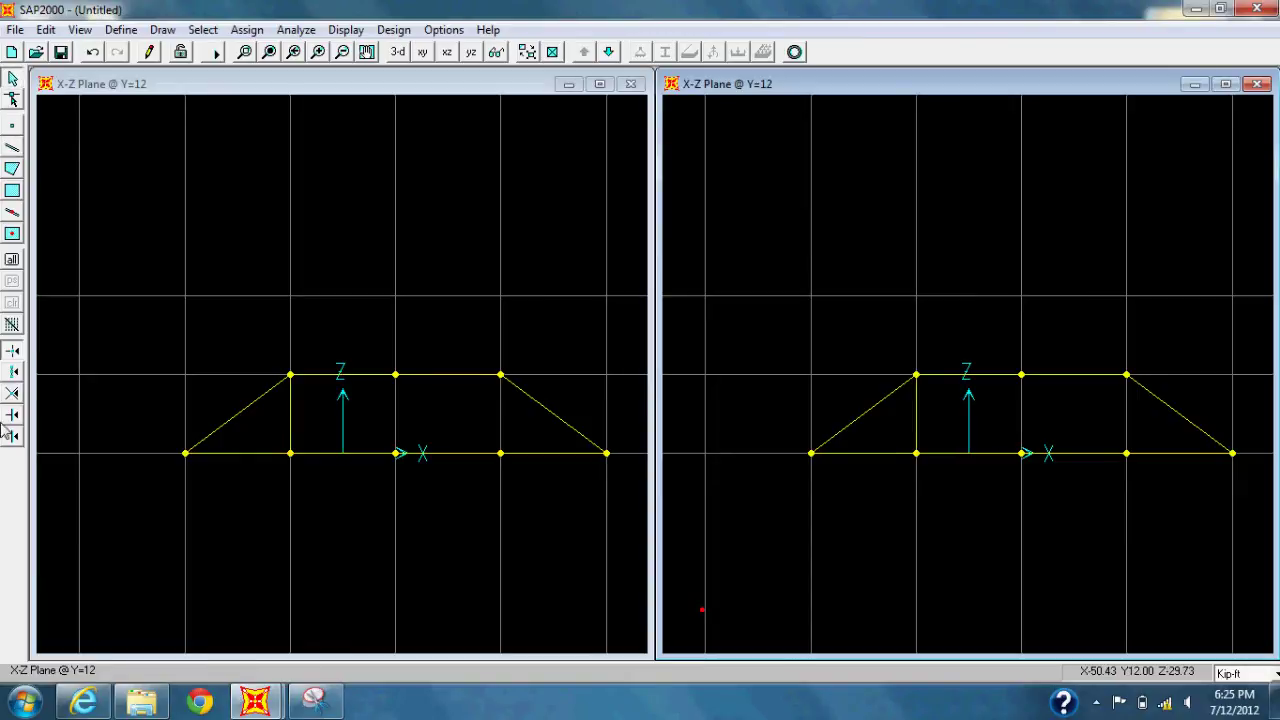
{"action": "left_click", "coordinate": [12, 78]}
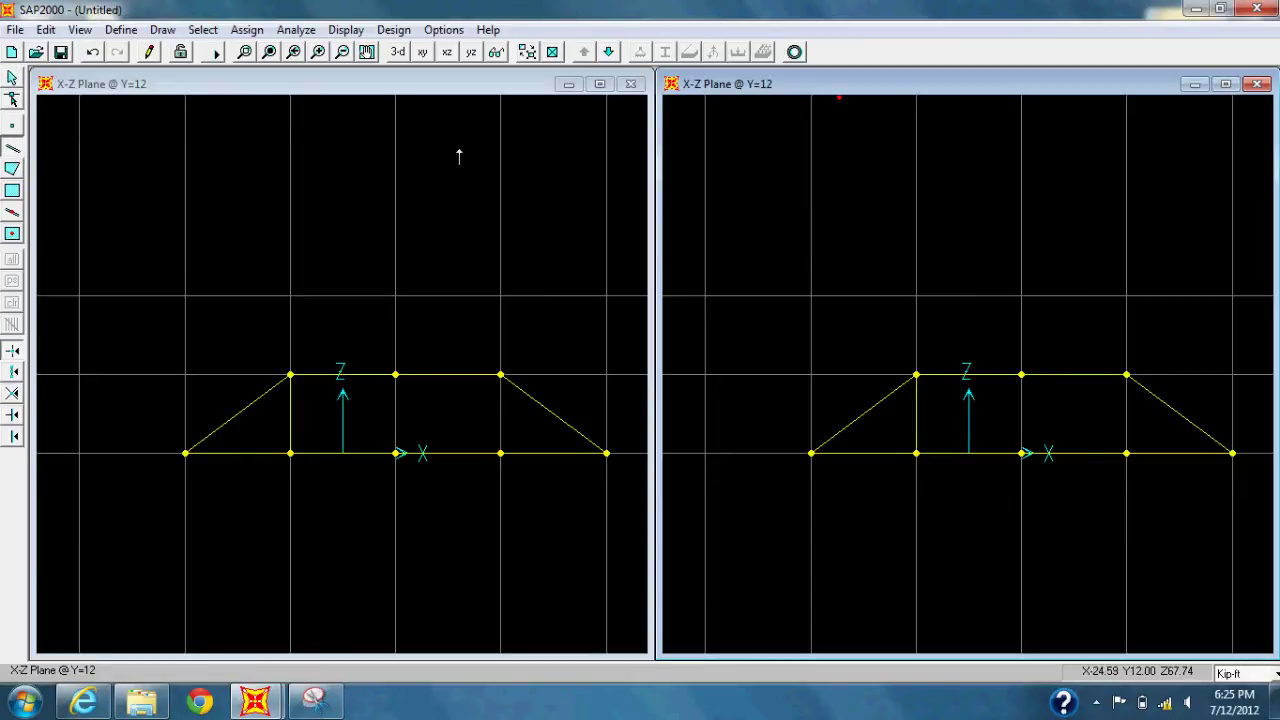
{"action": "left_click", "coordinate": [916, 375]}
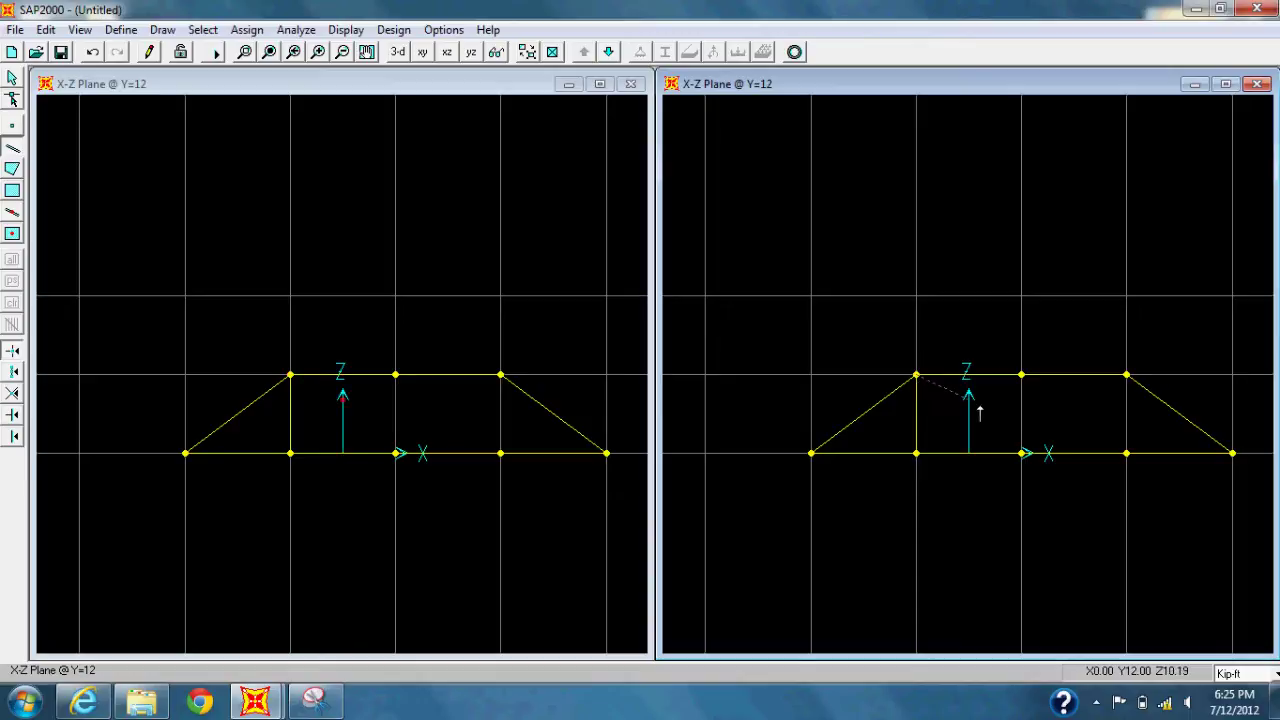
{"action": "left_click", "coordinate": [1021, 454]}
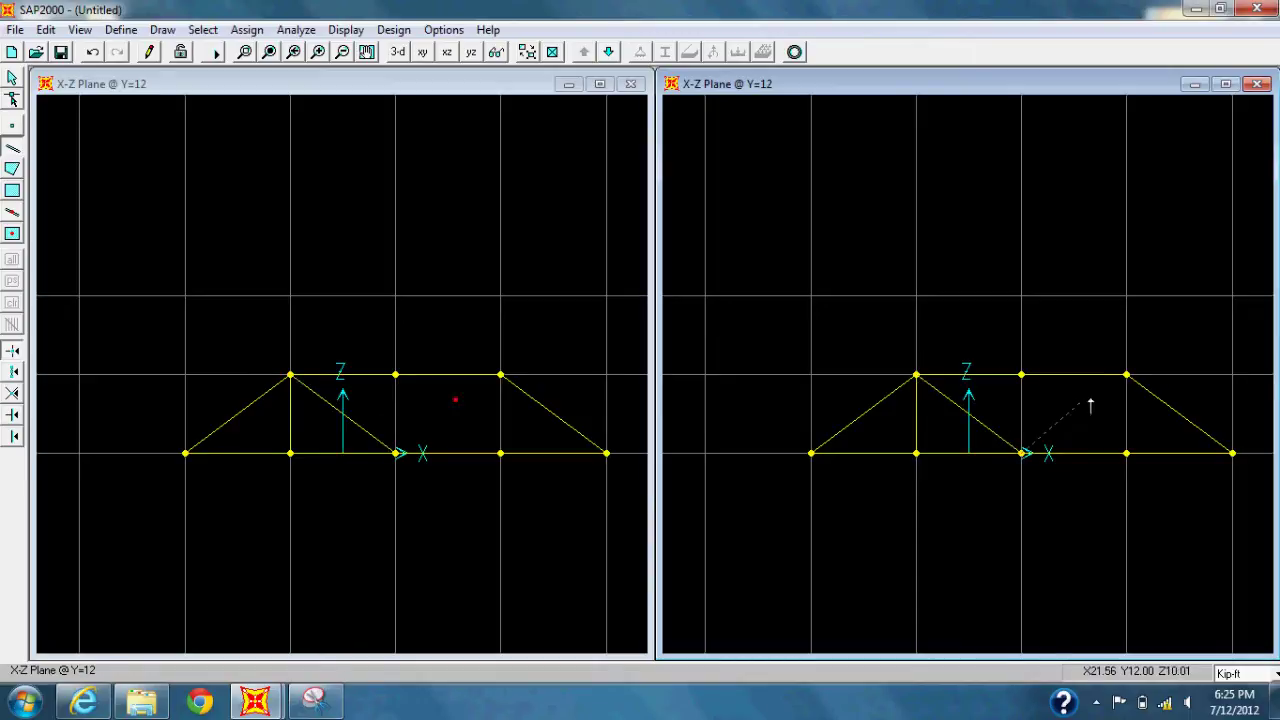
{"action": "left_click", "coordinate": [1127, 376]}
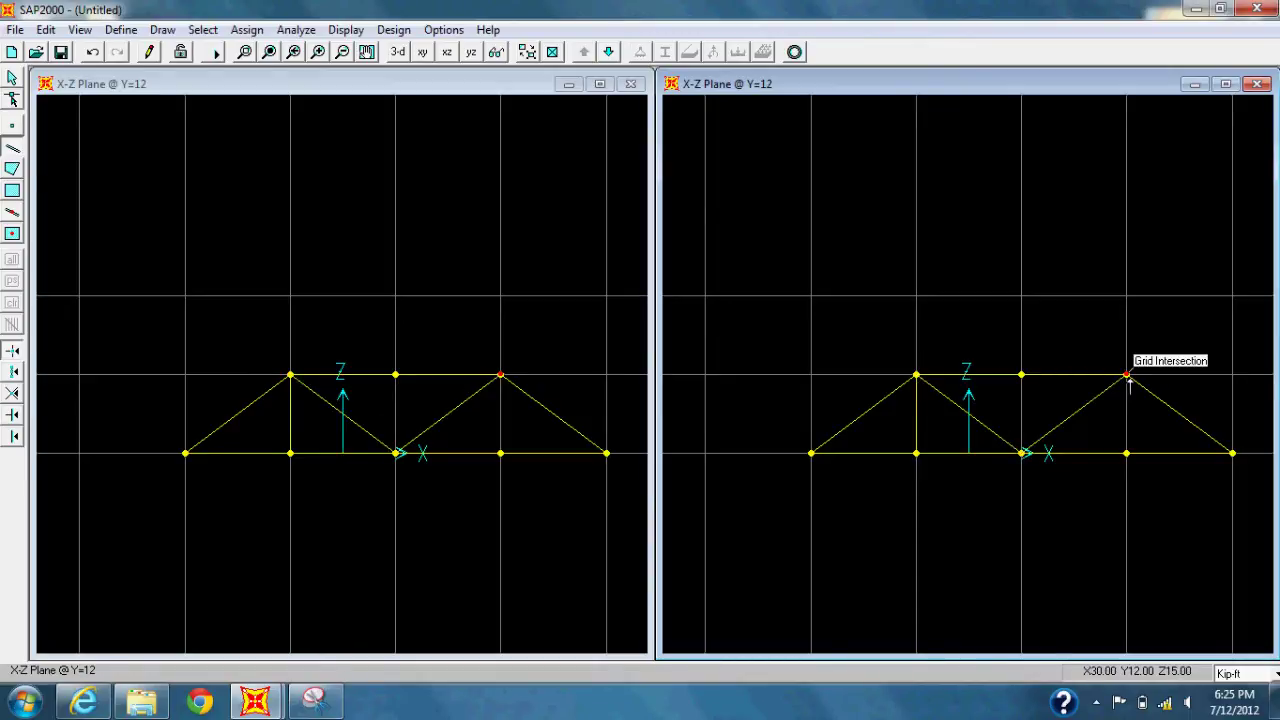
{"action": "key", "text": "Escape"}
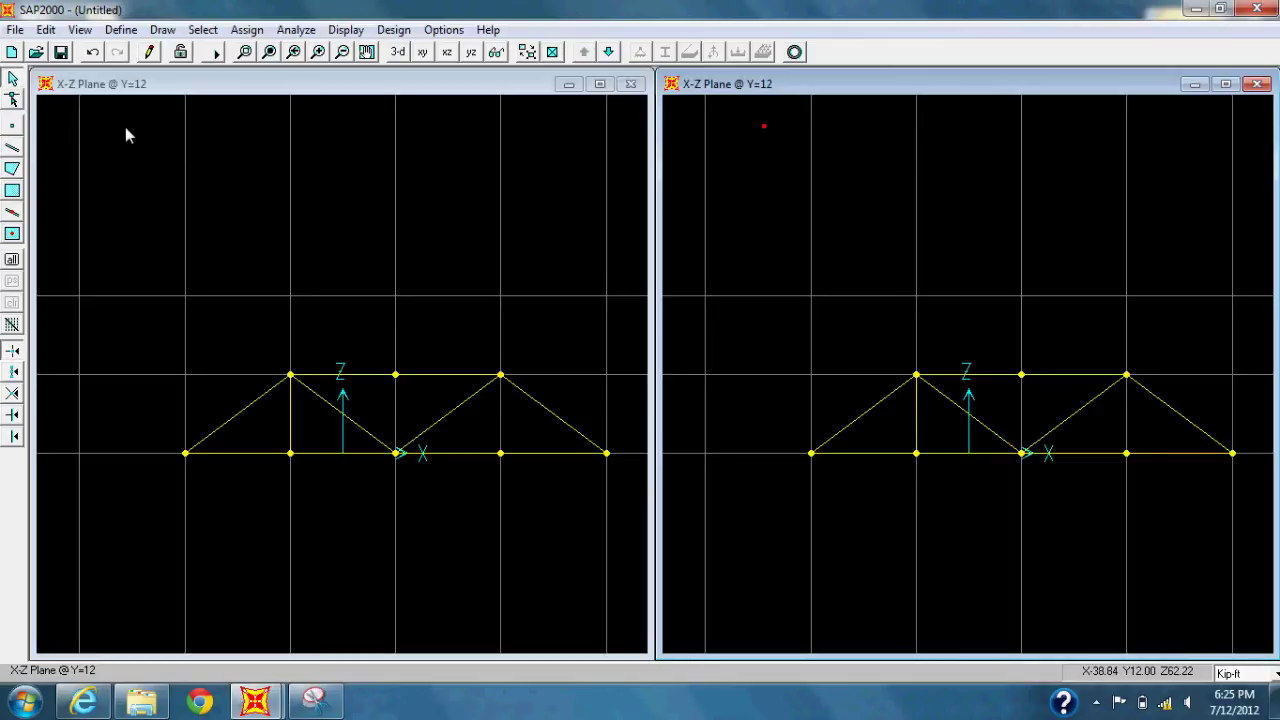
Add the right and centre vertical members, then select the bottom-left joint
{"action": "left_click", "coordinate": [14, 150]}
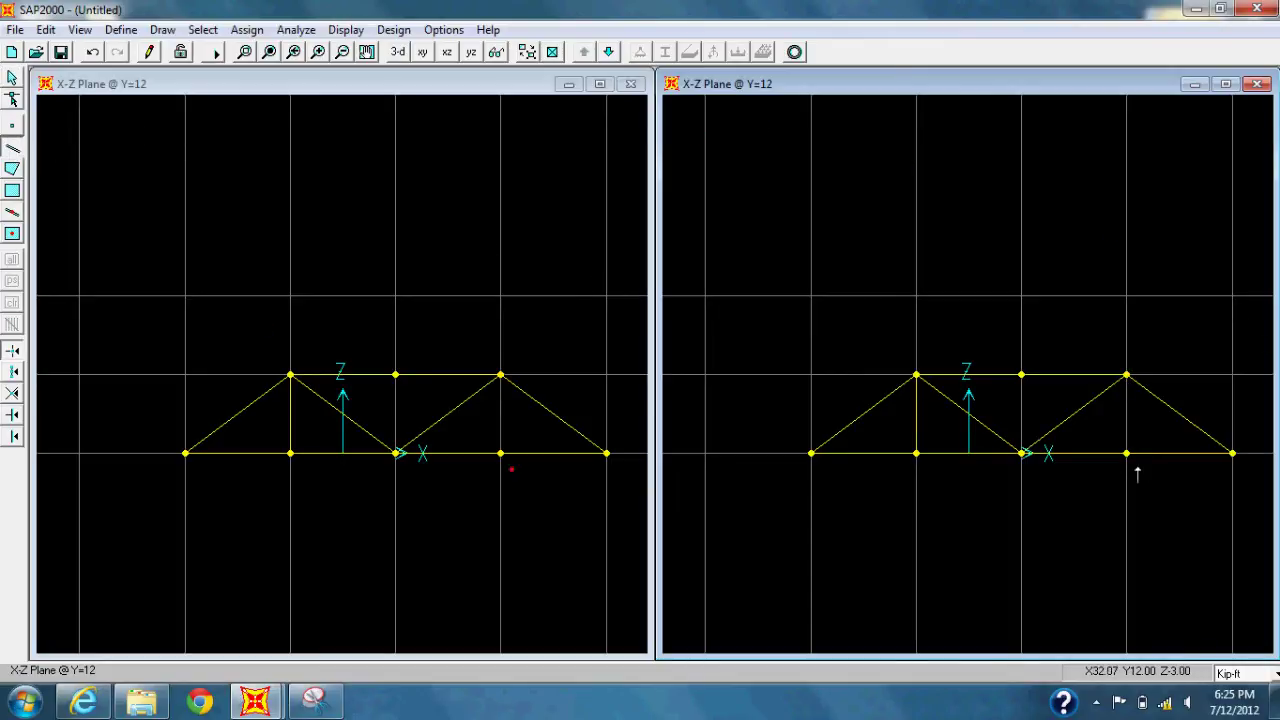
{"action": "left_click", "coordinate": [1126, 375]}
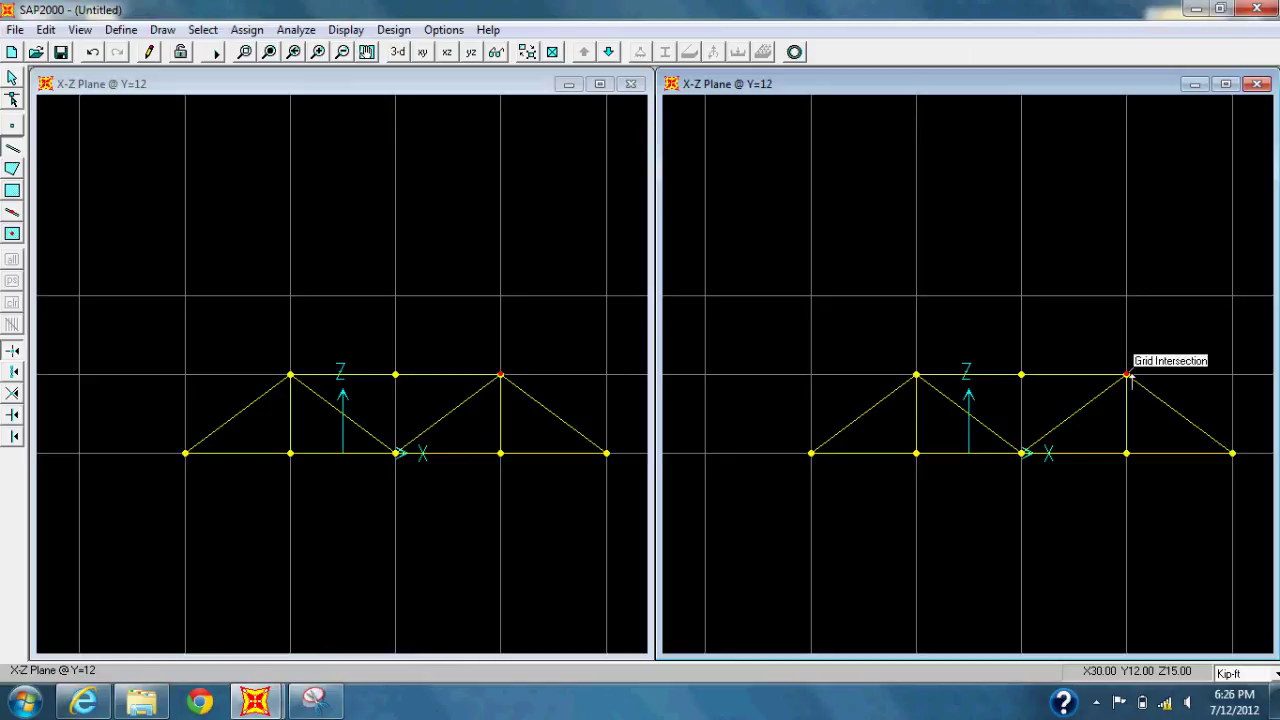
{"action": "key", "text": "Escape"}
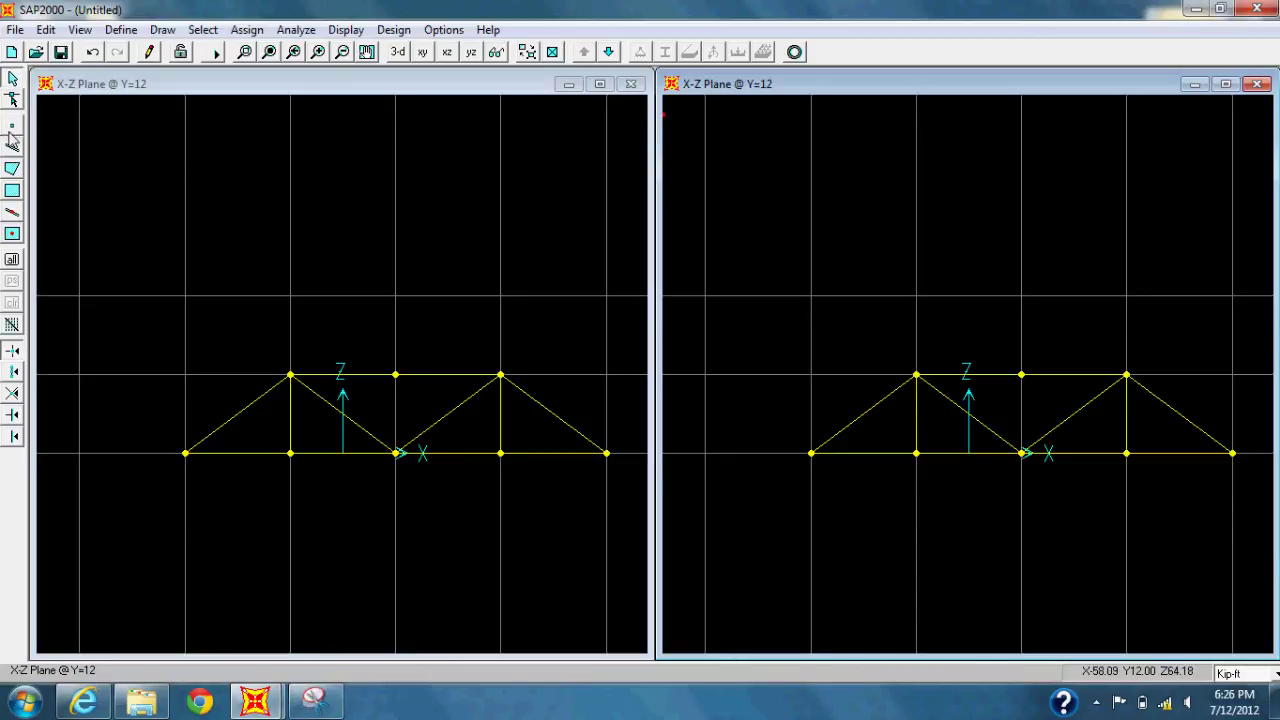
{"action": "left_click", "coordinate": [12, 125]}
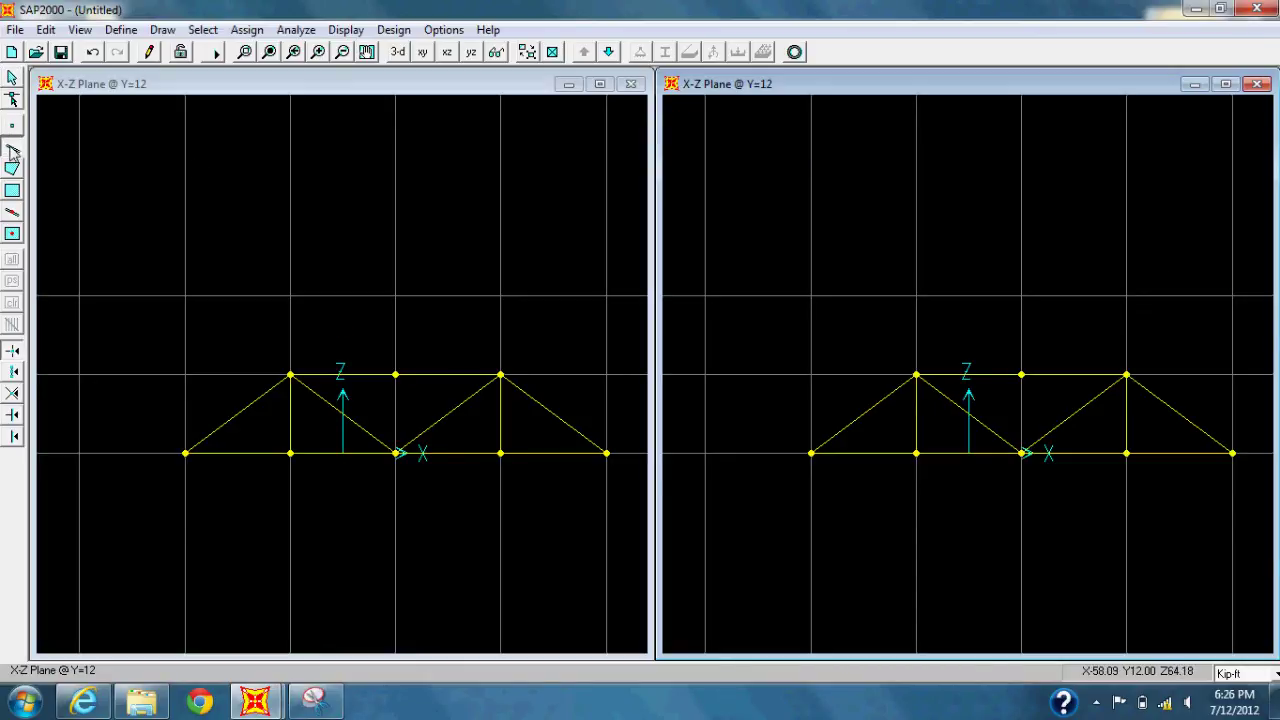
{"action": "left_click", "coordinate": [1022, 455]}
{"action": "left_click", "coordinate": [1022, 377]}
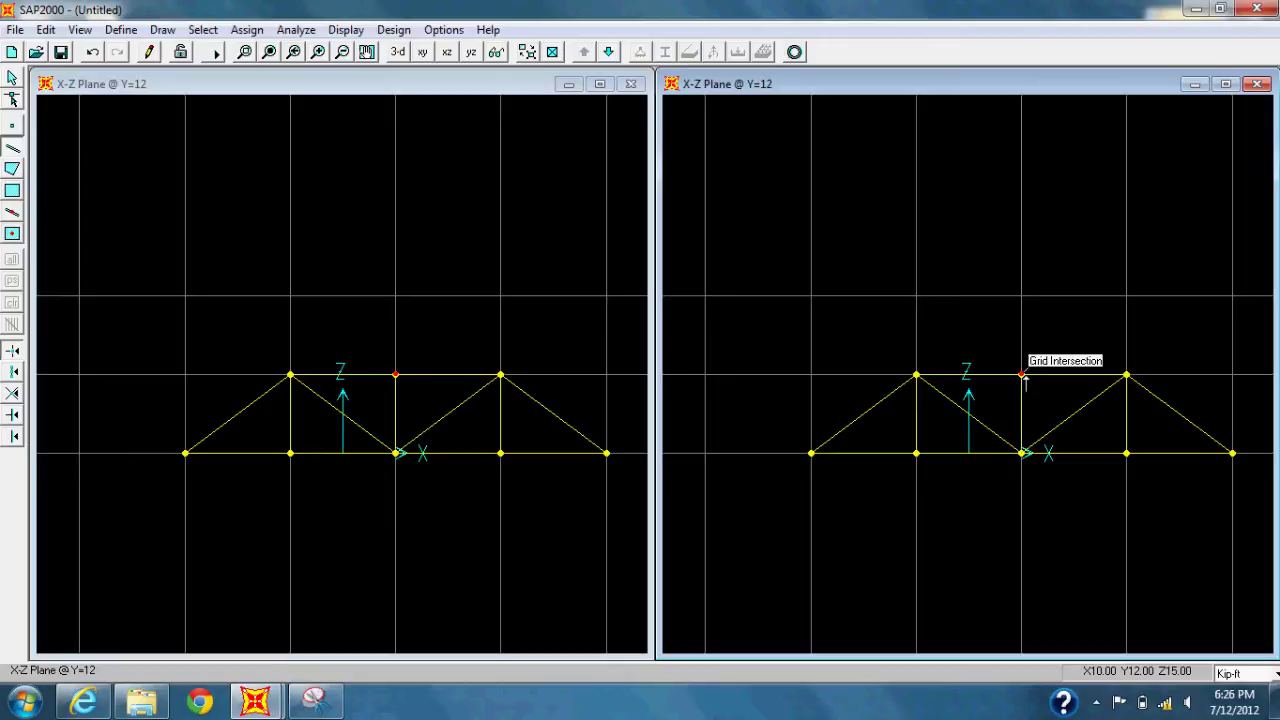
{"action": "key", "text": "Escape"}
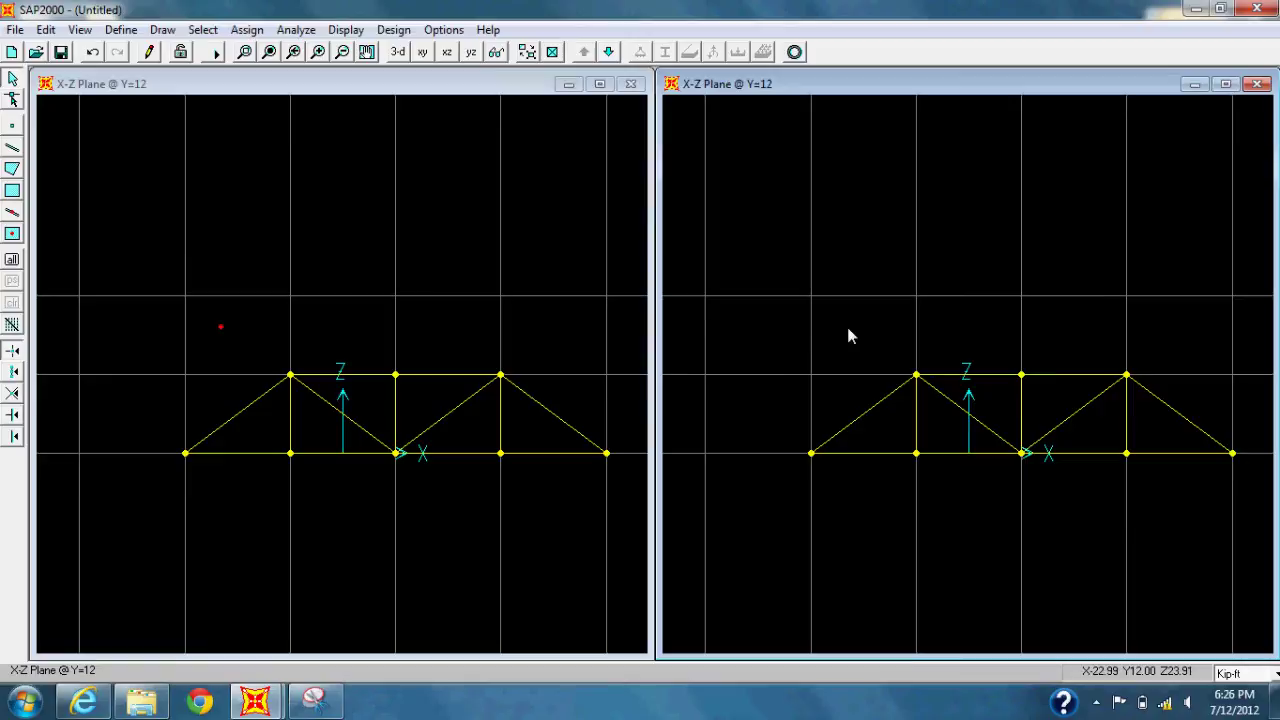
{"action": "left_click", "coordinate": [811, 455]}
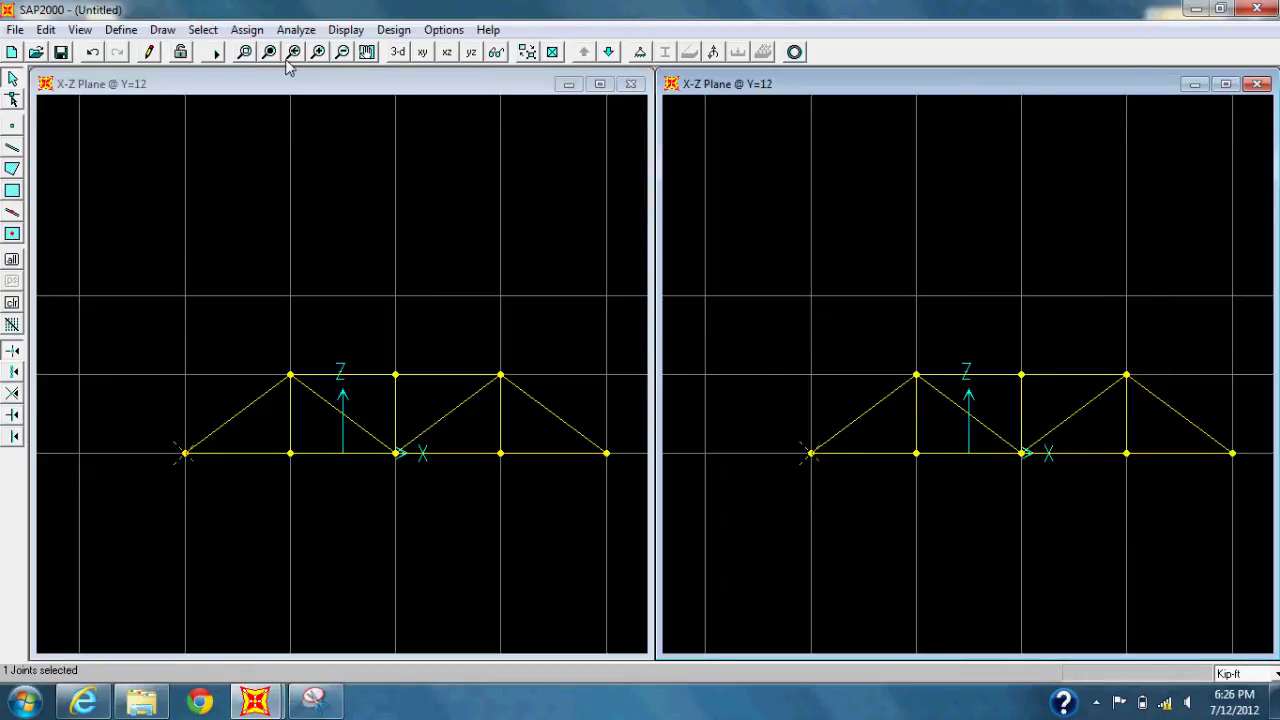
Assign a pinned joint restraint to the bottom-left joint, then select the bottom-right joint
{"action": "left_click", "coordinate": [247, 29]}
{"action": "mouse_move", "coordinate": [310, 54]}
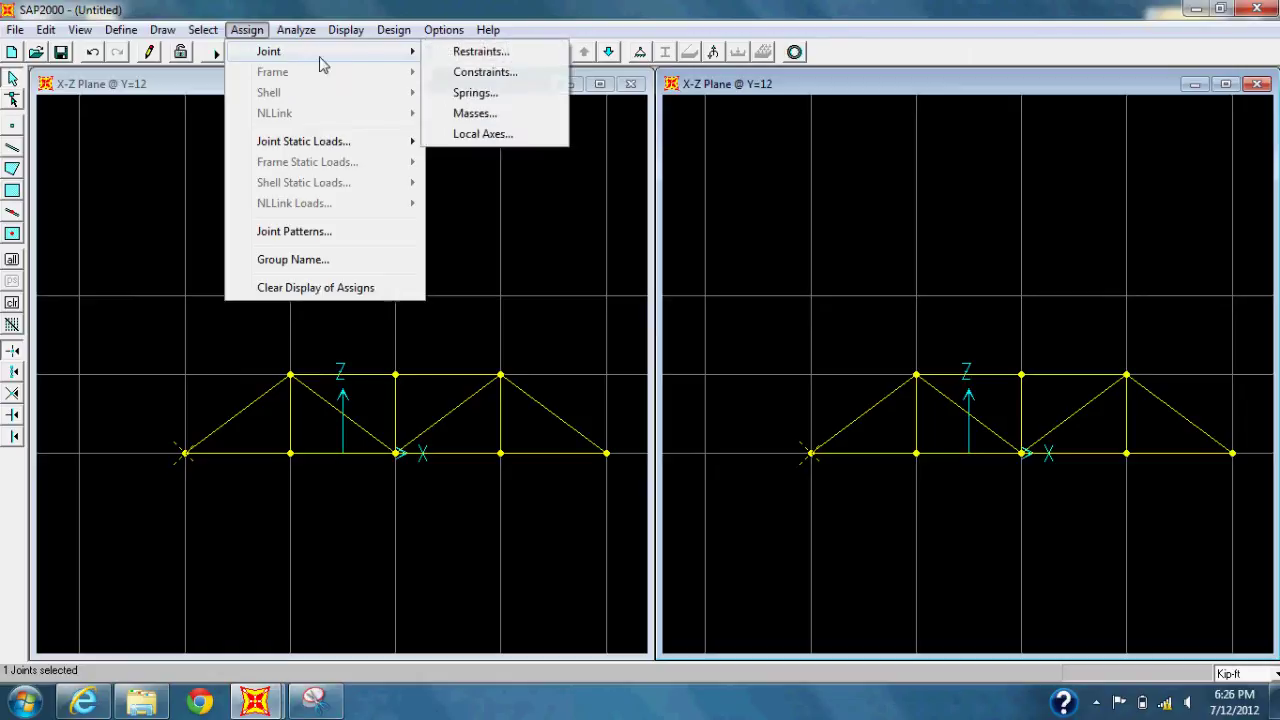
{"action": "left_click", "coordinate": [466, 55]}
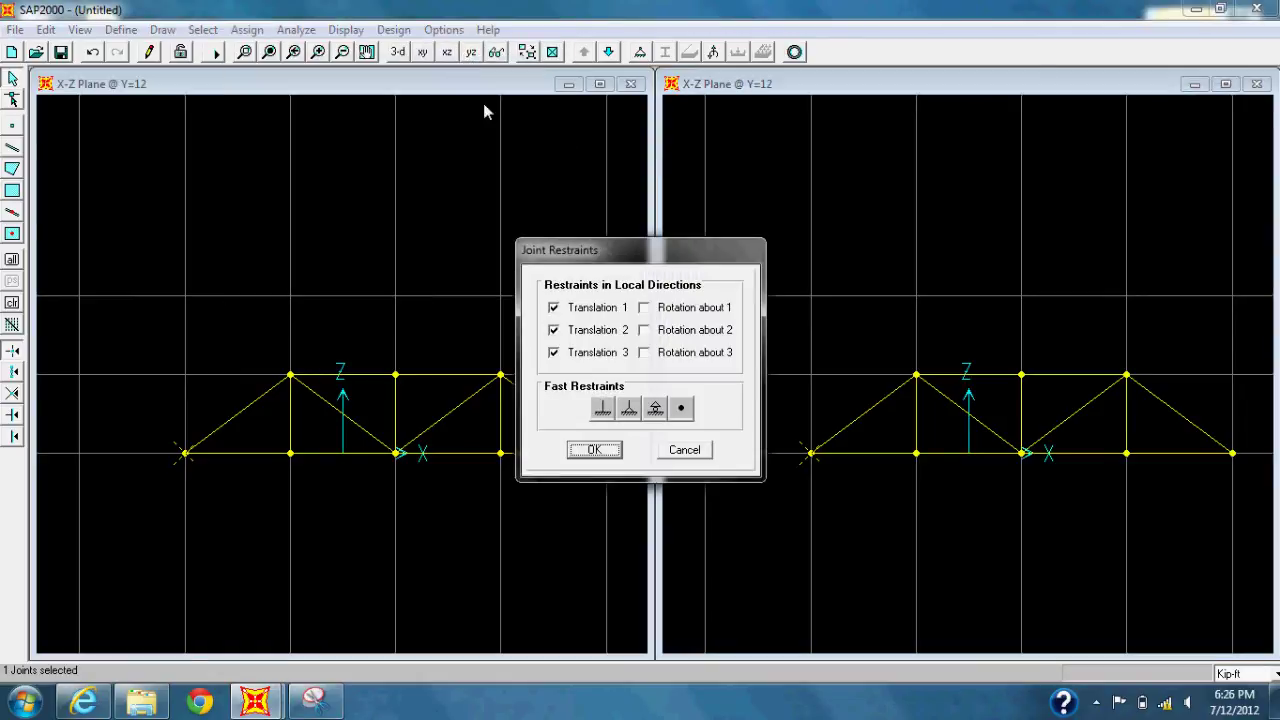
{"action": "left_click", "coordinate": [628, 410]}
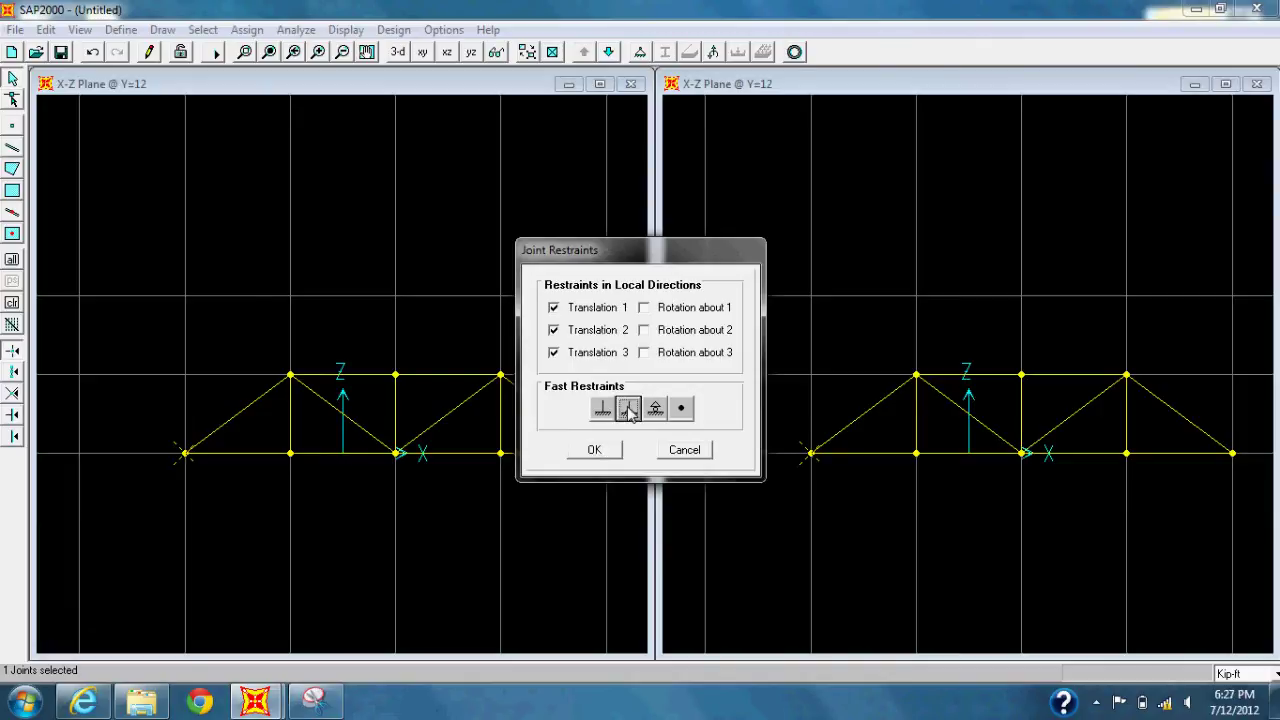
{"action": "left_click", "coordinate": [596, 450]}
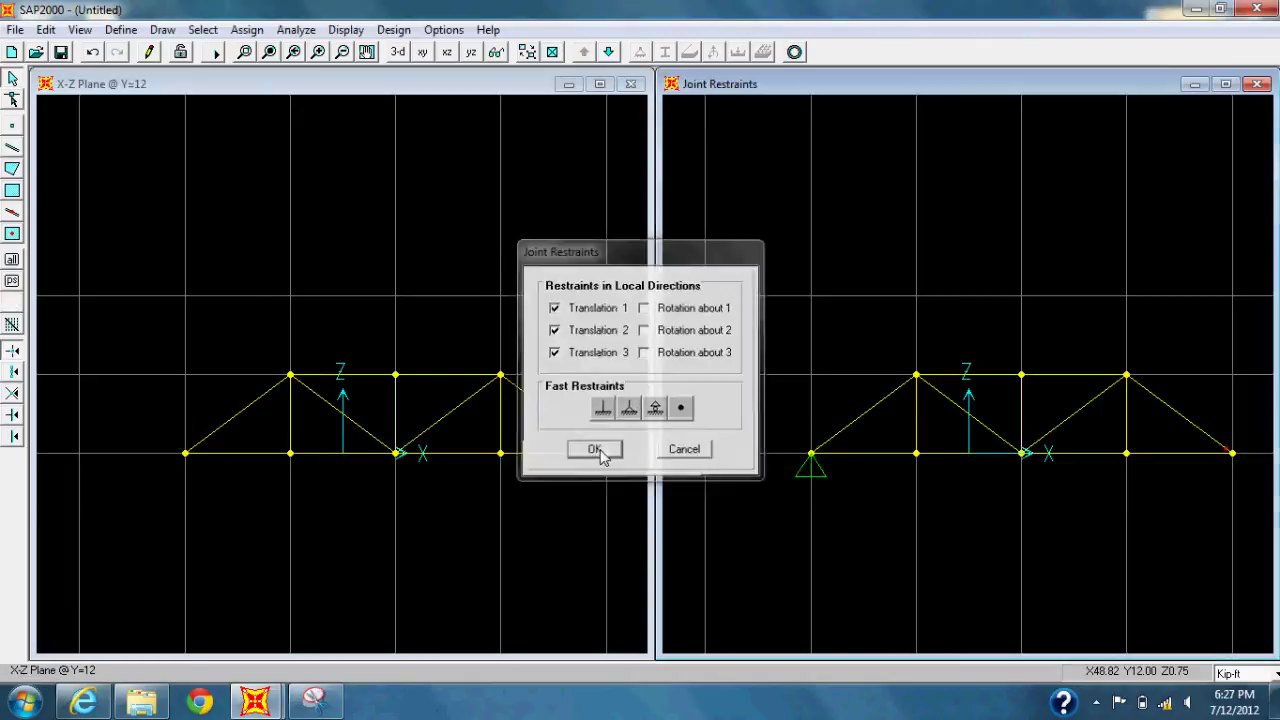
{"action": "left_click", "coordinate": [1232, 454]}
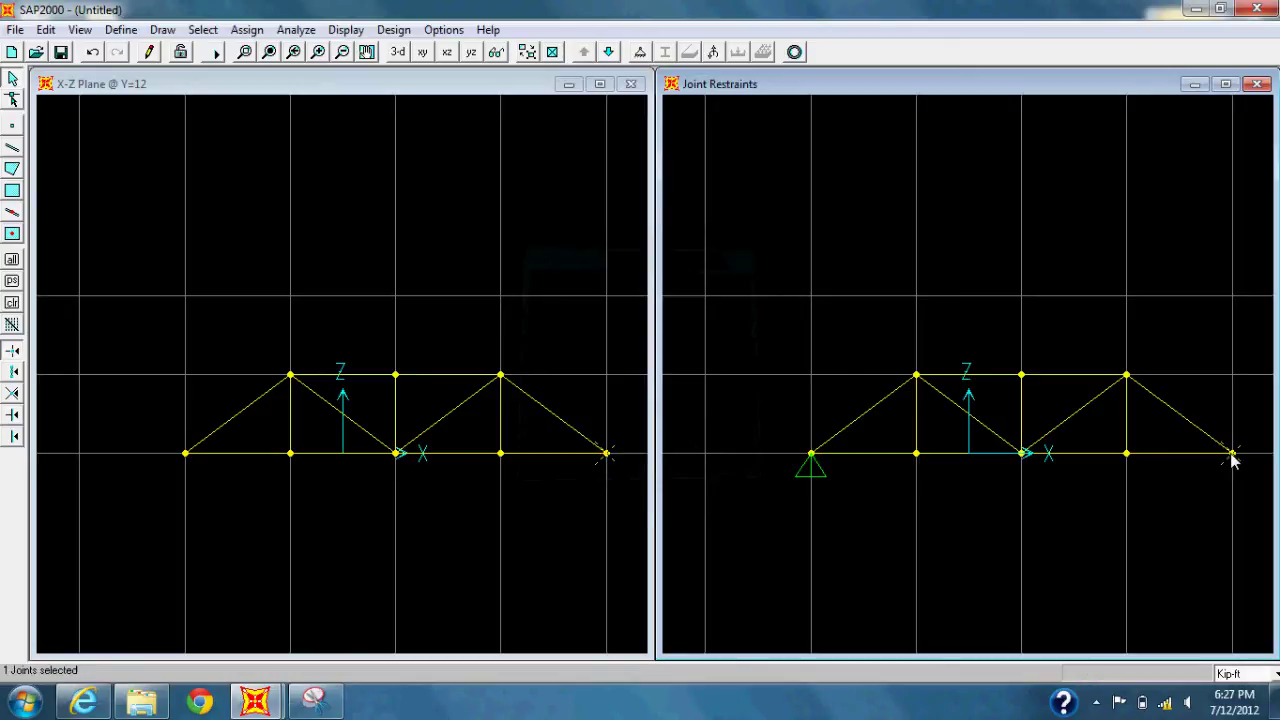
Assign a roller joint restraint to the selected bottom-right joint
{"action": "left_click", "coordinate": [247, 29]}
{"action": "mouse_move", "coordinate": [403, 60]}
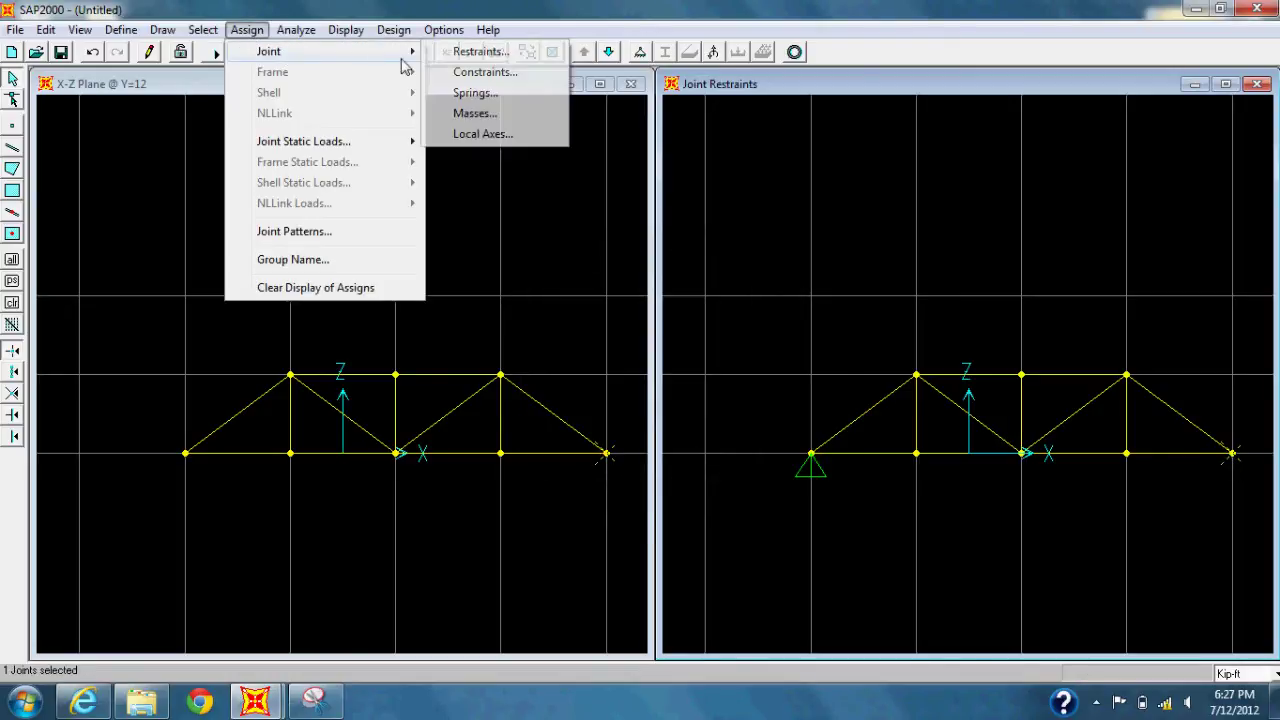
{"action": "left_click", "coordinate": [462, 52]}
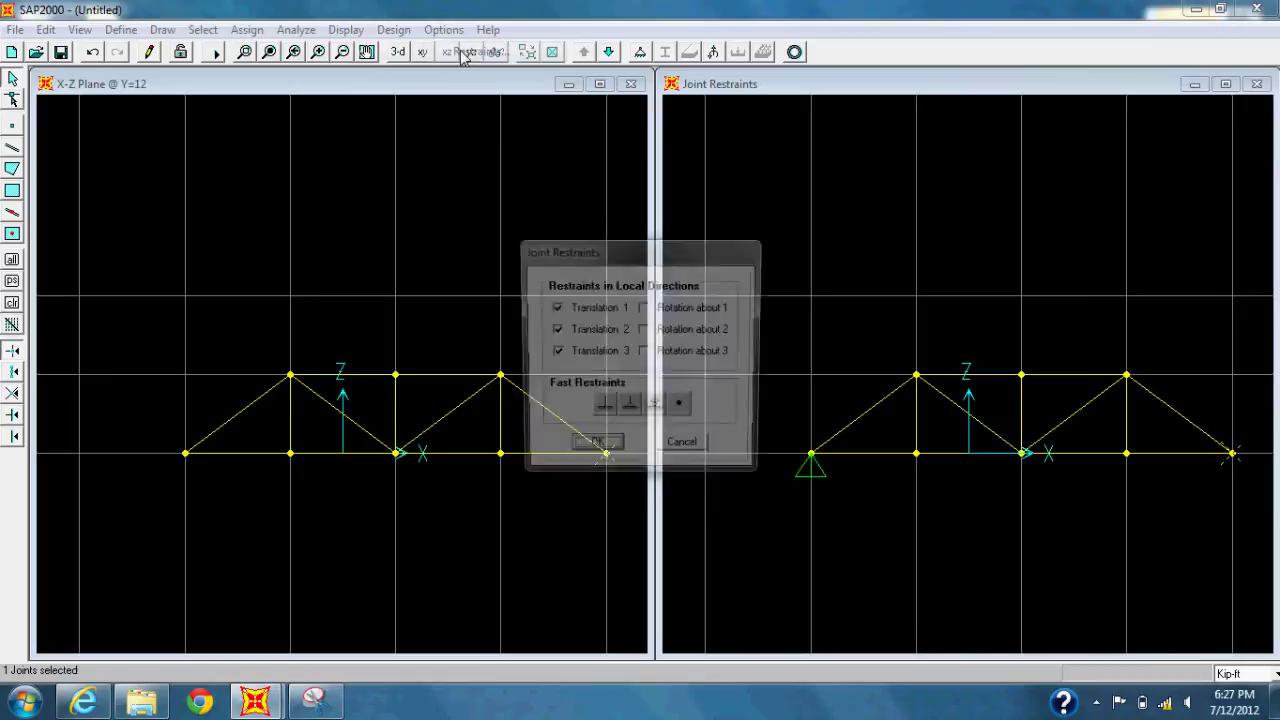
{"action": "left_click", "coordinate": [654, 408]}
{"action": "left_click", "coordinate": [595, 450]}
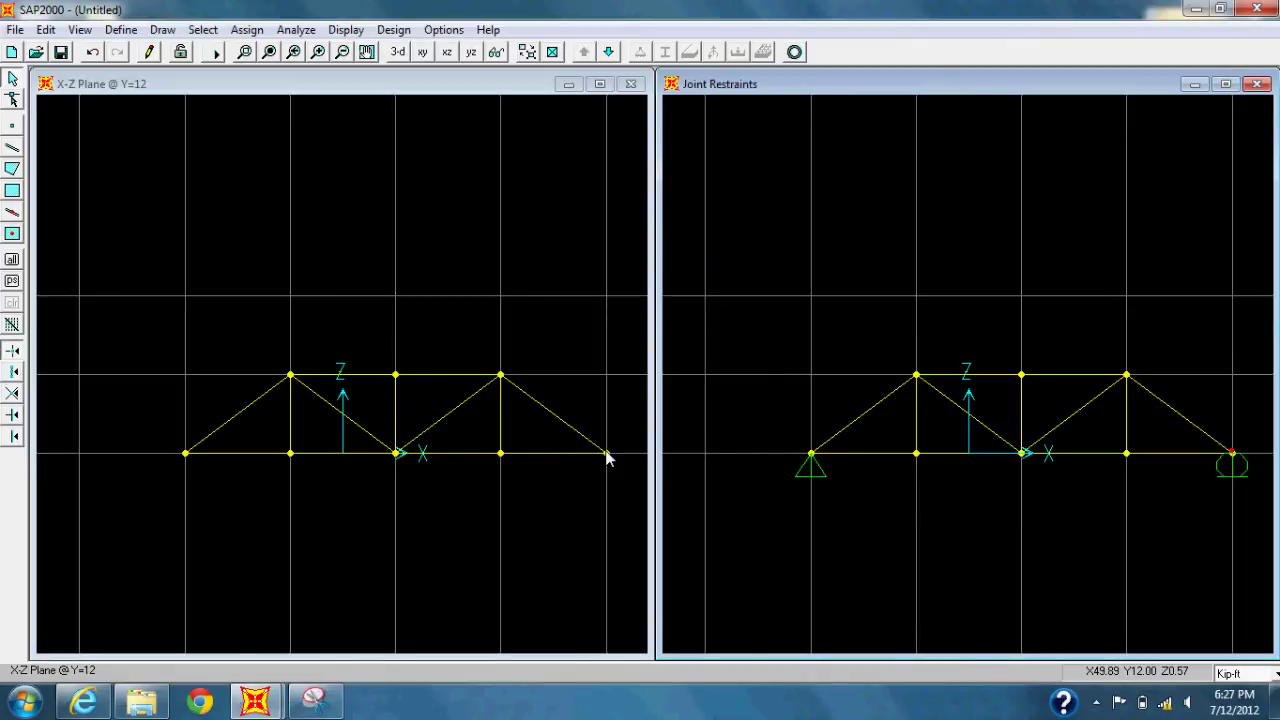
Select all 13 truss members: chords, diagonals and verticals
{"action": "left_click", "coordinate": [871, 411]}
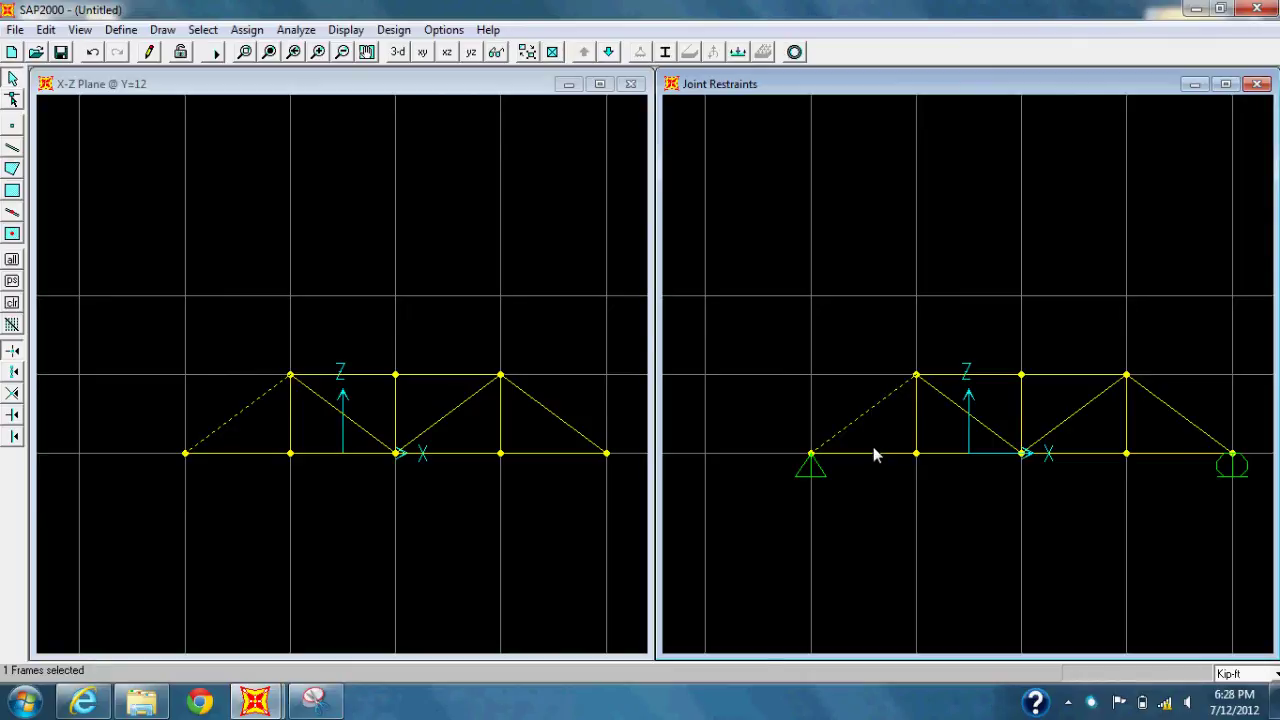
{"action": "left_click", "coordinate": [873, 454]}
{"action": "left_click", "coordinate": [917, 430]}
{"action": "left_click", "coordinate": [946, 455]}
{"action": "left_click", "coordinate": [961, 411]}
{"action": "left_click", "coordinate": [978, 375]}
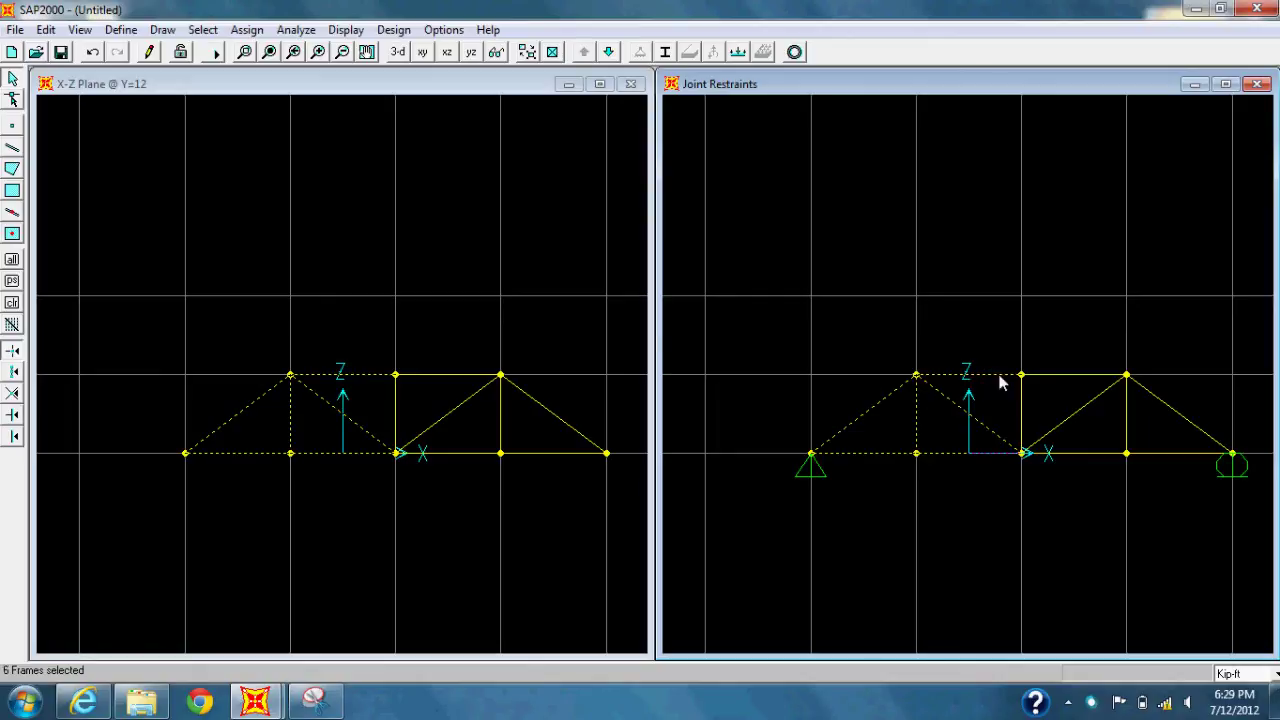
{"action": "left_click", "coordinate": [1050, 375]}
{"action": "left_click", "coordinate": [1066, 422]}
{"action": "left_click", "coordinate": [1070, 455]}
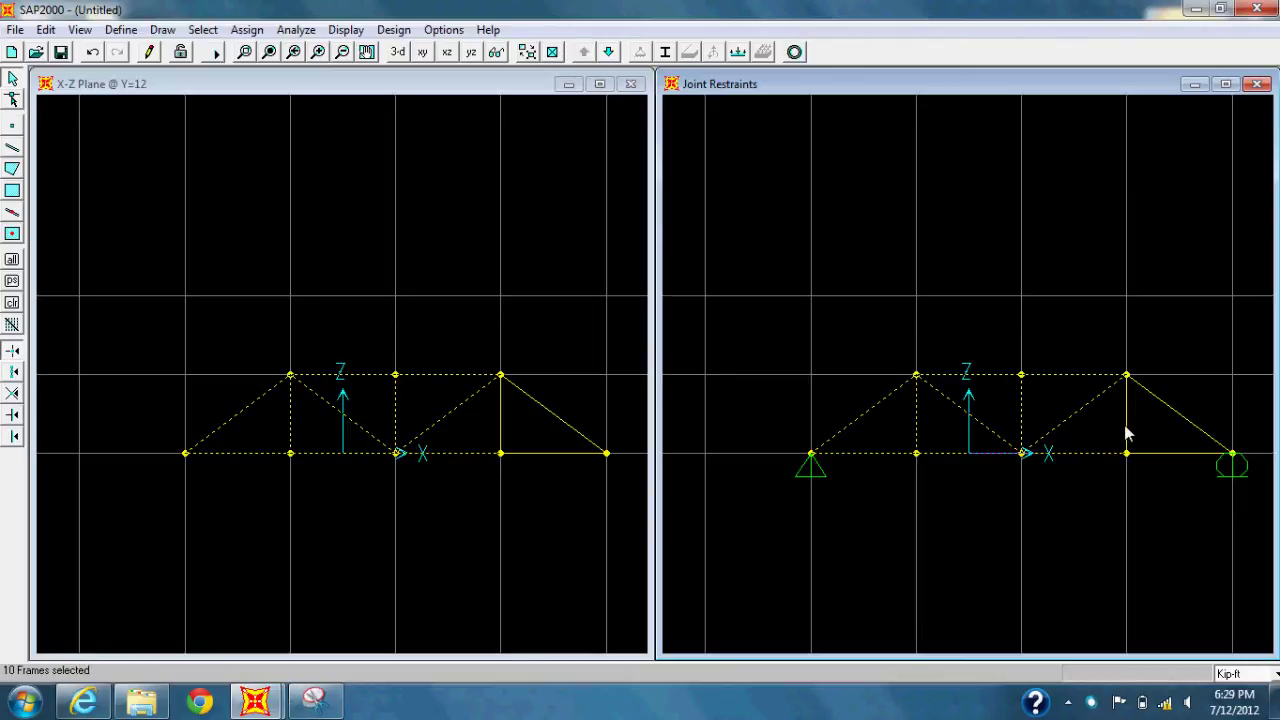
{"action": "left_click", "coordinate": [1178, 415]}
Release Moment 22 and Moment 33 at both start and end of the selected frames
{"action": "left_click", "coordinate": [243, 30]}
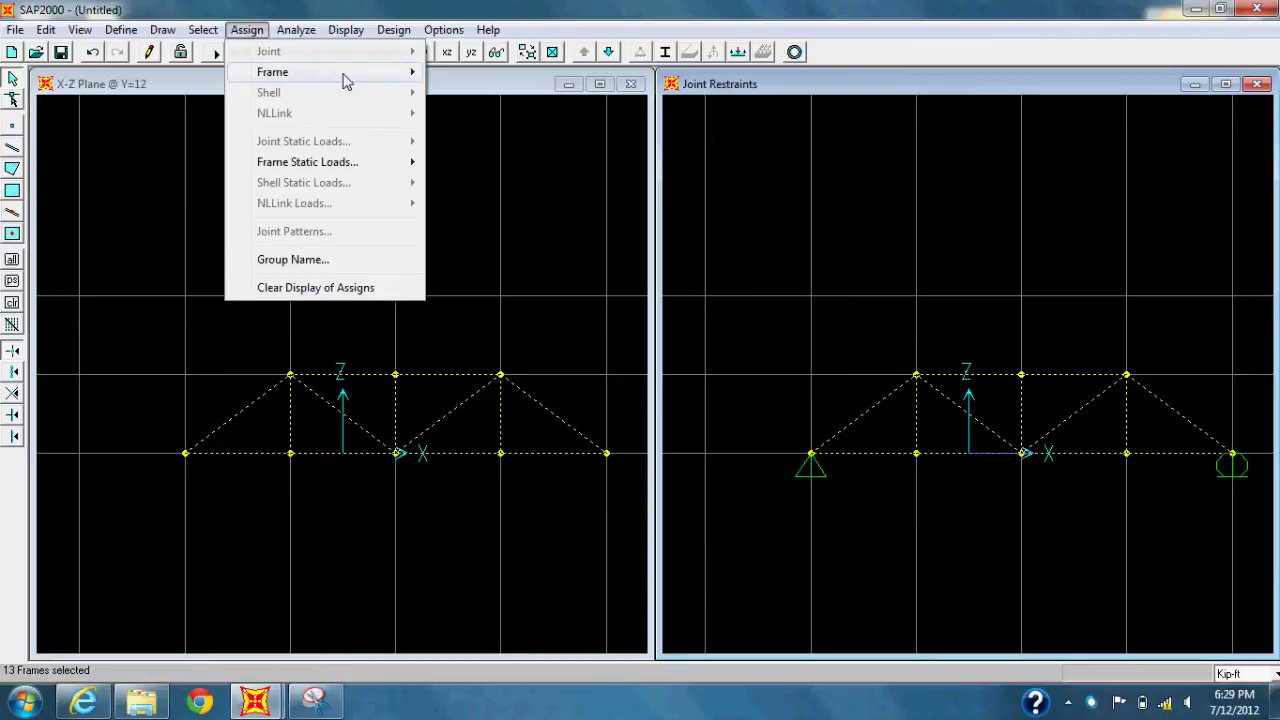
{"action": "mouse_move", "coordinate": [348, 77]}
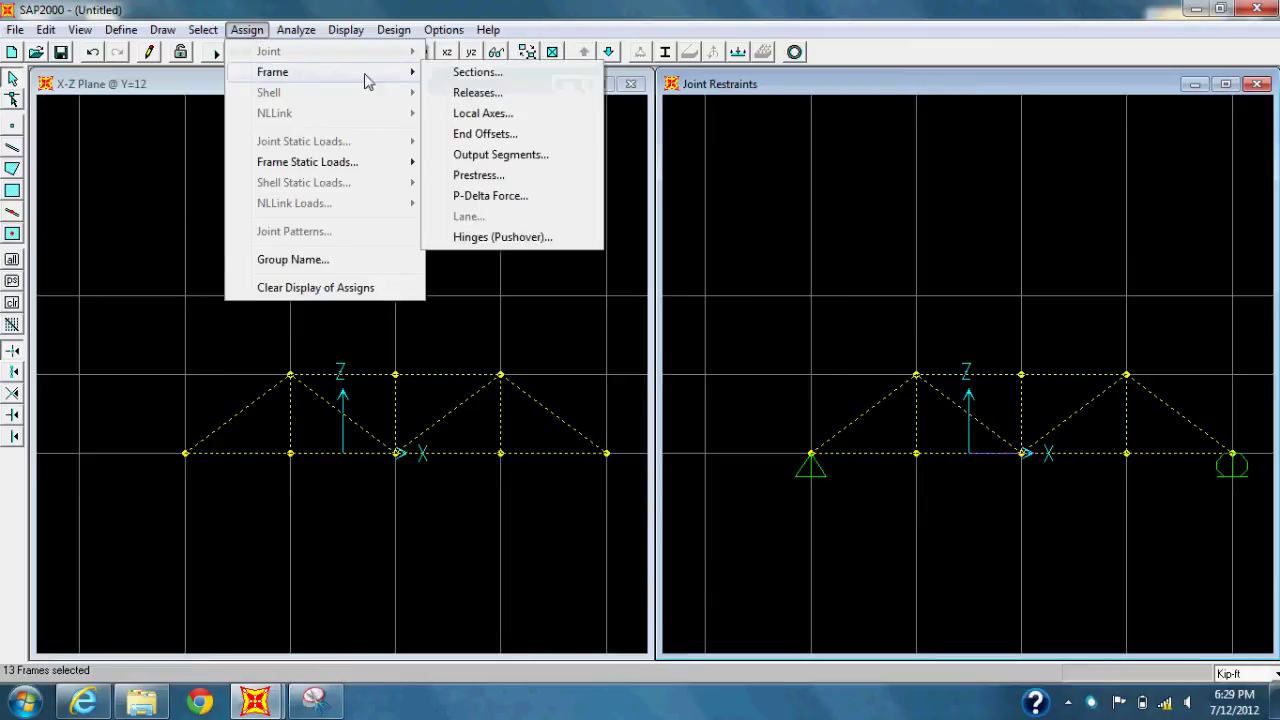
{"action": "left_click", "coordinate": [470, 93]}
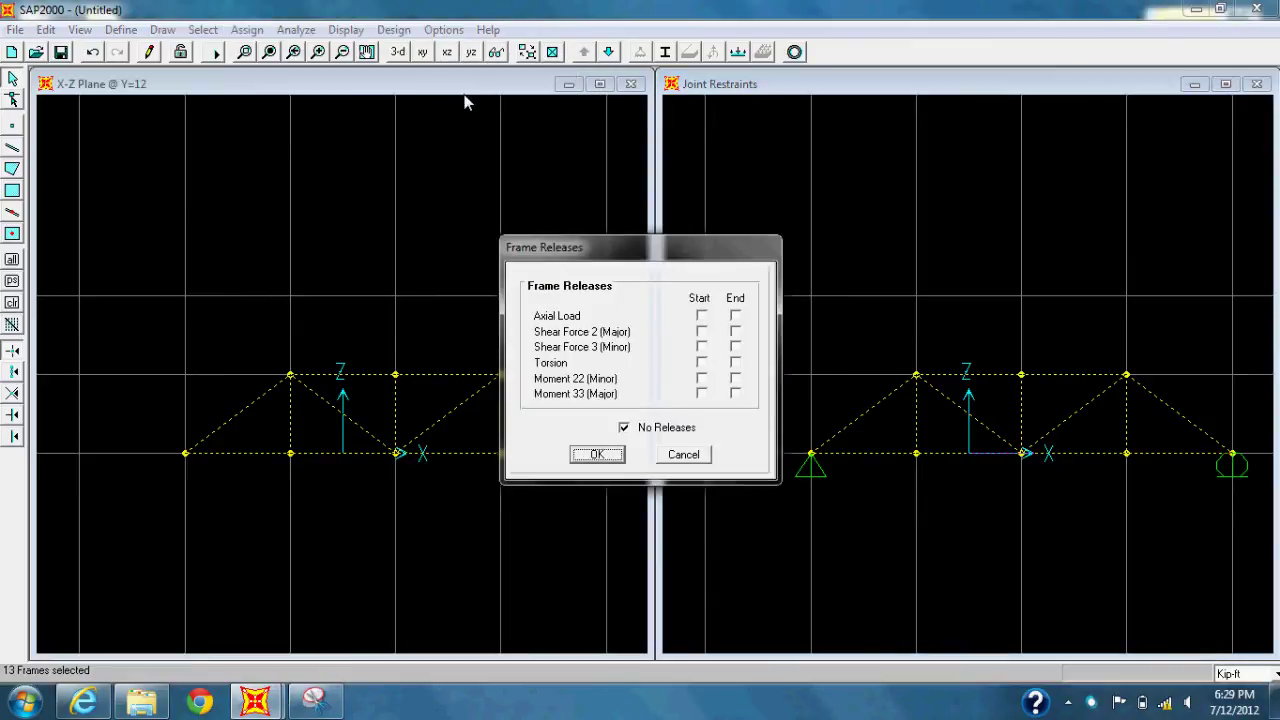
{"action": "left_click", "coordinate": [701, 378]}
{"action": "left_click", "coordinate": [701, 394]}
{"action": "left_click", "coordinate": [735, 394]}
{"action": "left_click", "coordinate": [735, 379]}
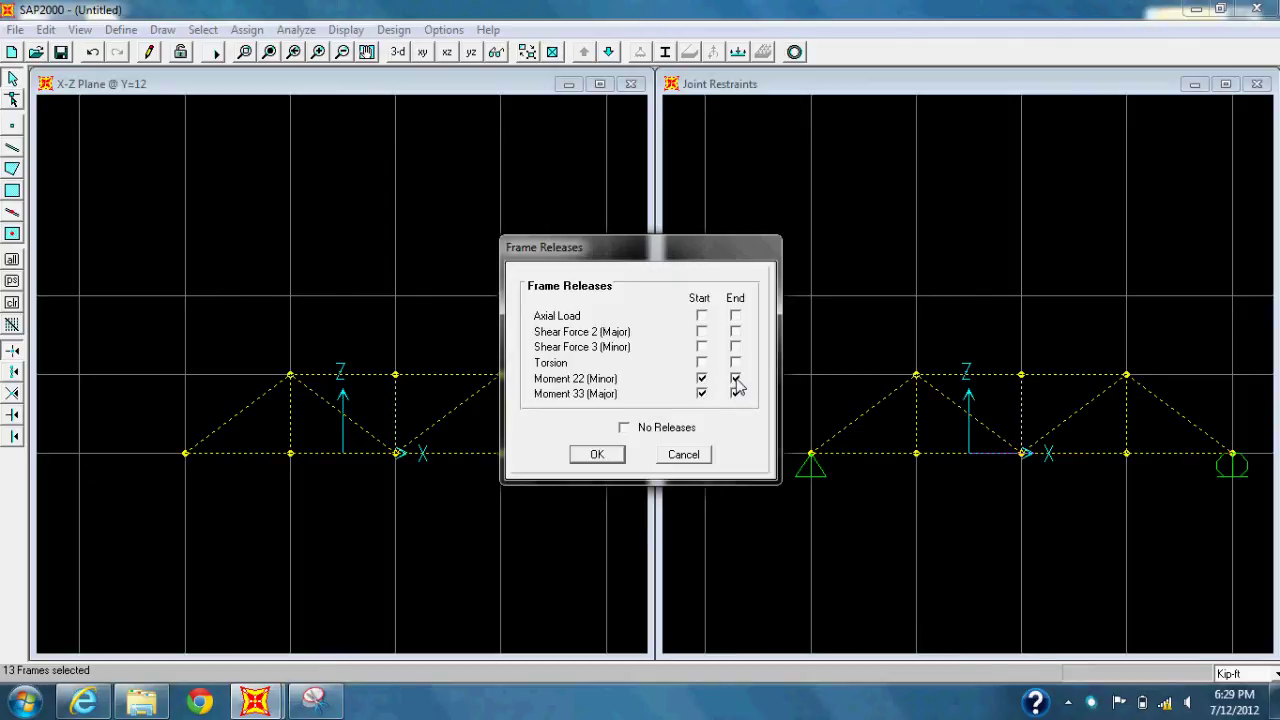
{"action": "left_click", "coordinate": [605, 456]}
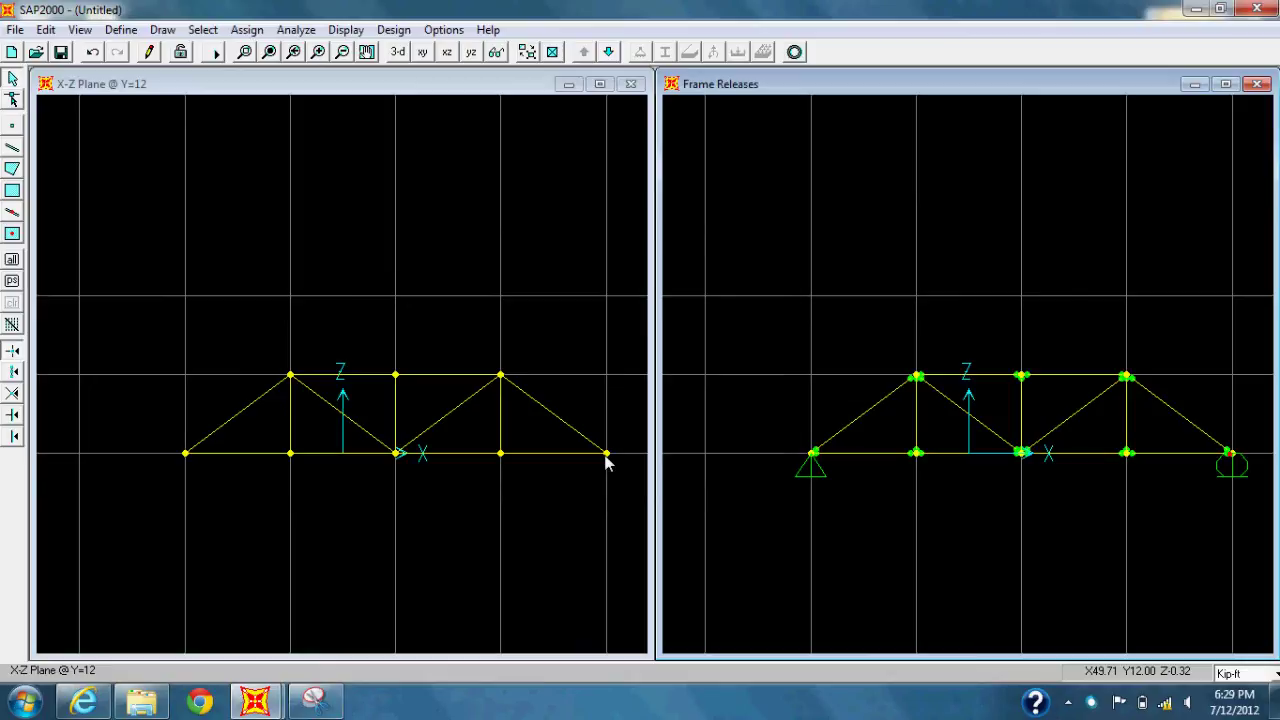
Rename static load case LOAD1 to DL with self-weight multiplier 0, then select a bottom joint
{"action": "left_click", "coordinate": [121, 30]}
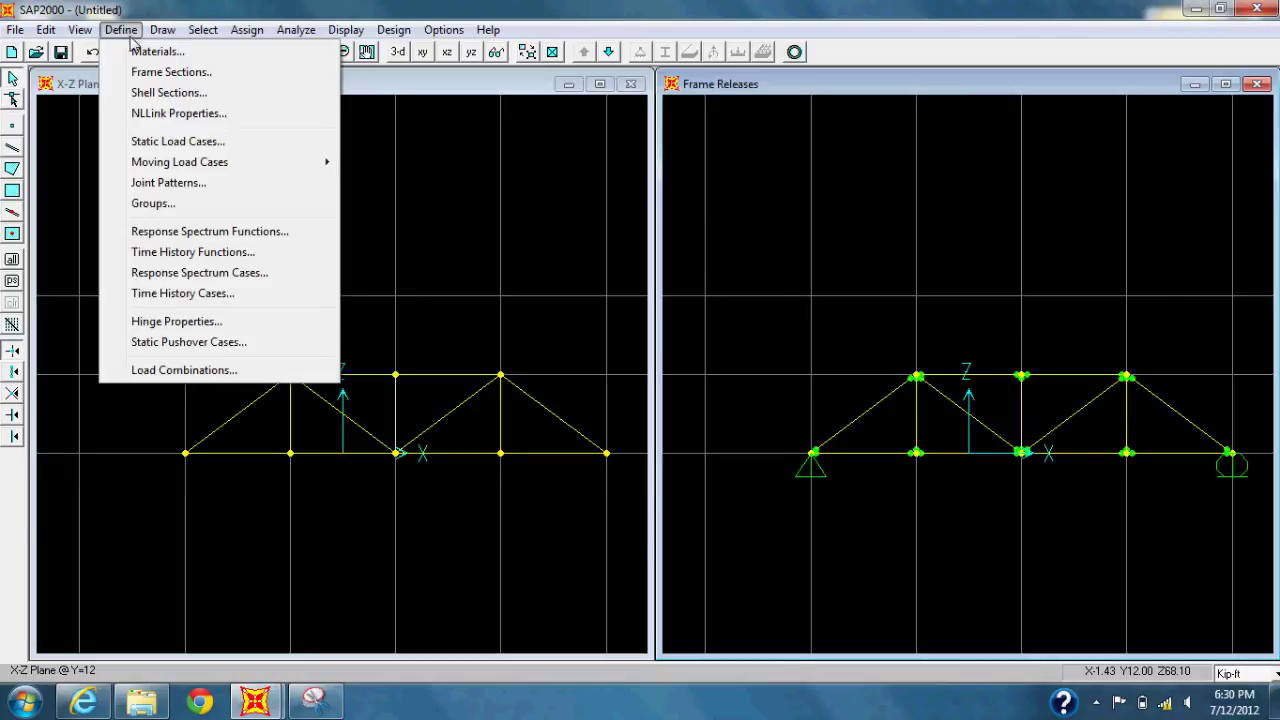
{"action": "left_click", "coordinate": [172, 141]}
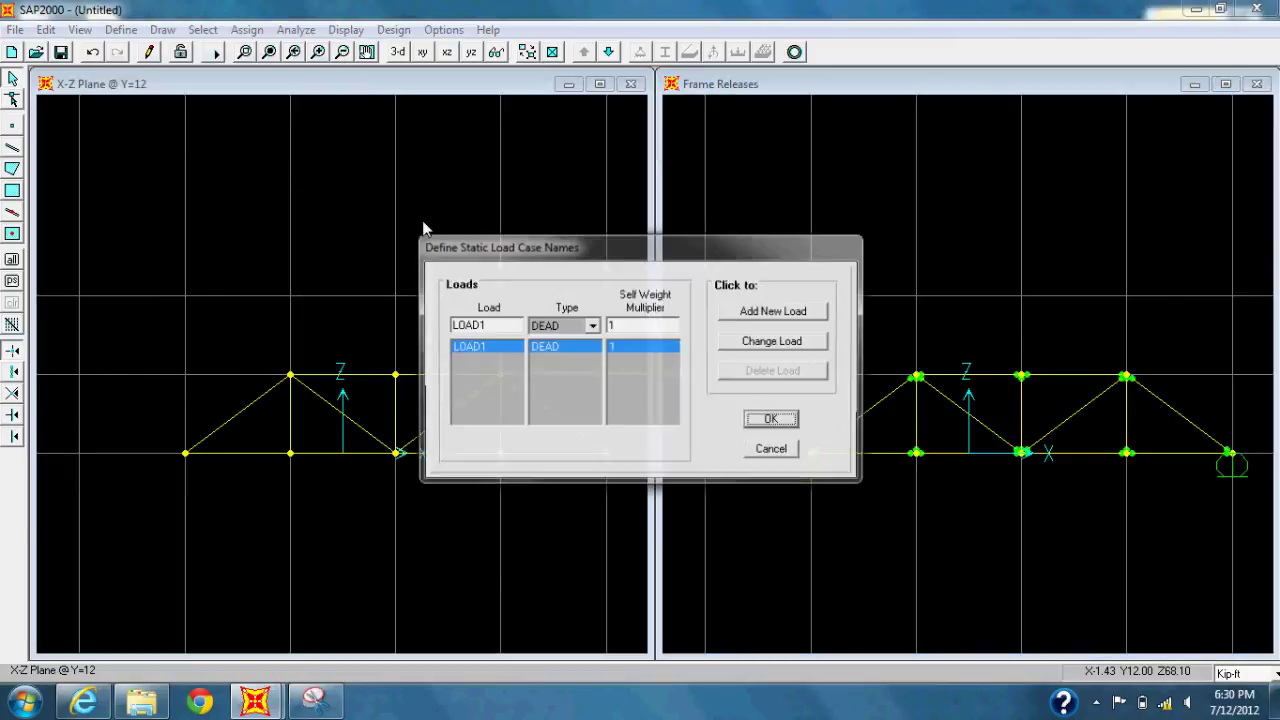
{"action": "double_click", "coordinate": [516, 330]}
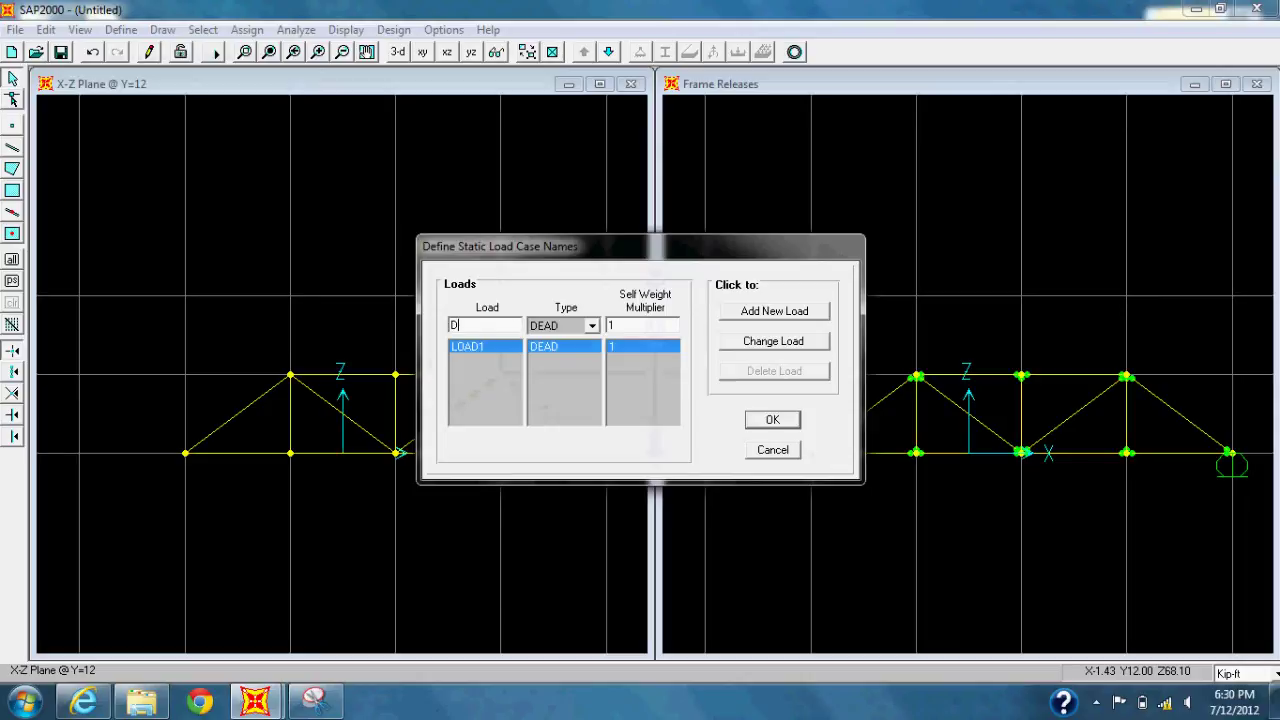
{"action": "left_click", "coordinate": [666, 330]}
{"action": "type", "text": "0"}
{"action": "left_click", "coordinate": [765, 345]}
{"action": "left_click", "coordinate": [776, 422]}
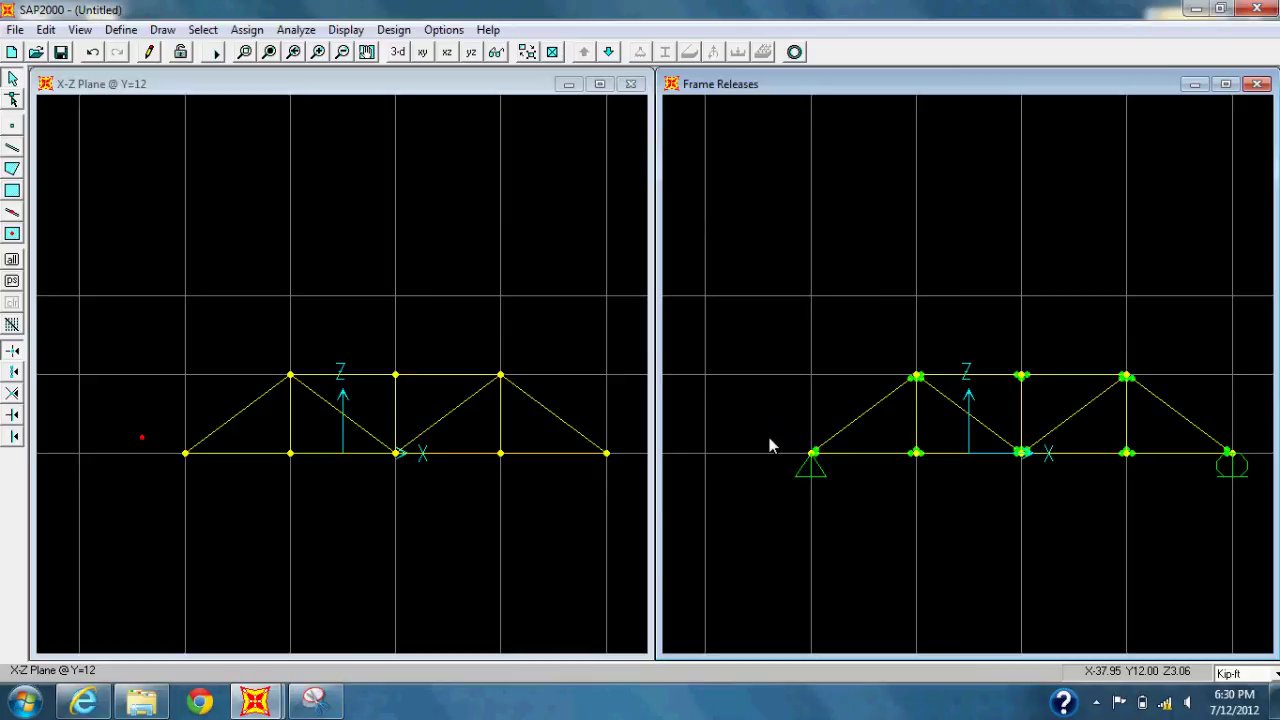
{"action": "left_click", "coordinate": [916, 455]}
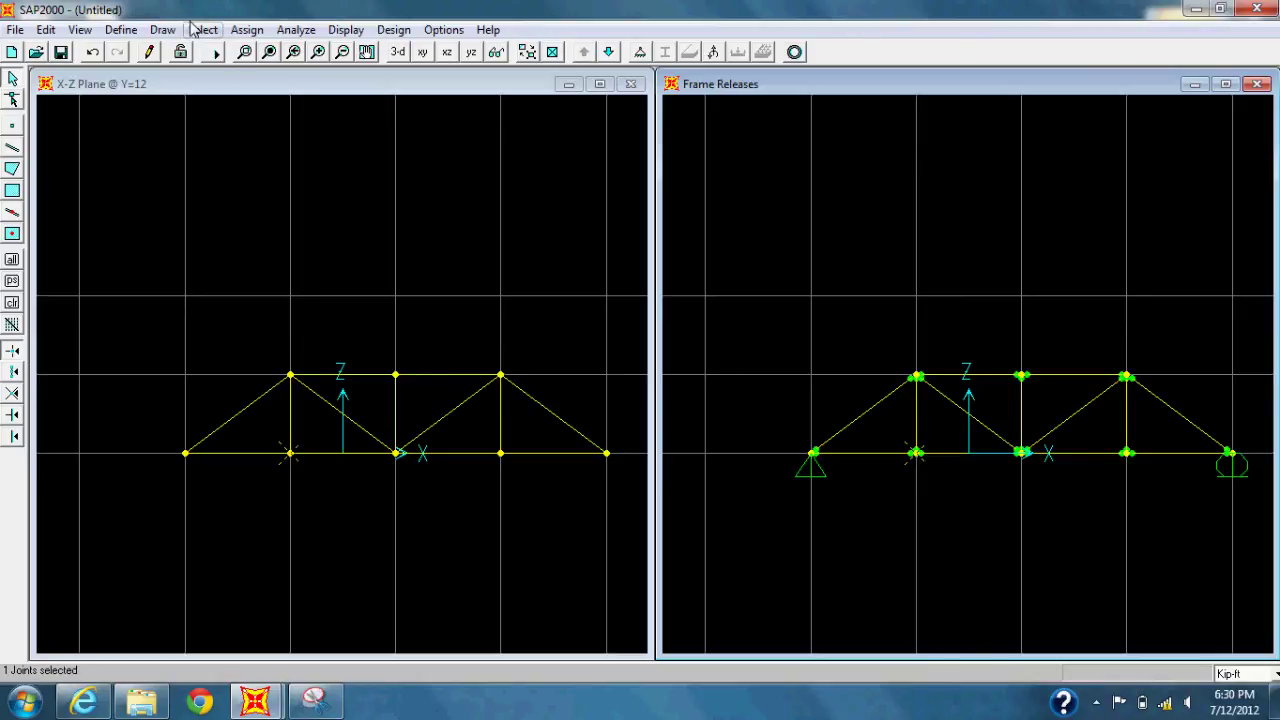
Apply a Force Global Z of -24 kips in DL to the left interior bottom joint
{"action": "left_click", "coordinate": [242, 31]}
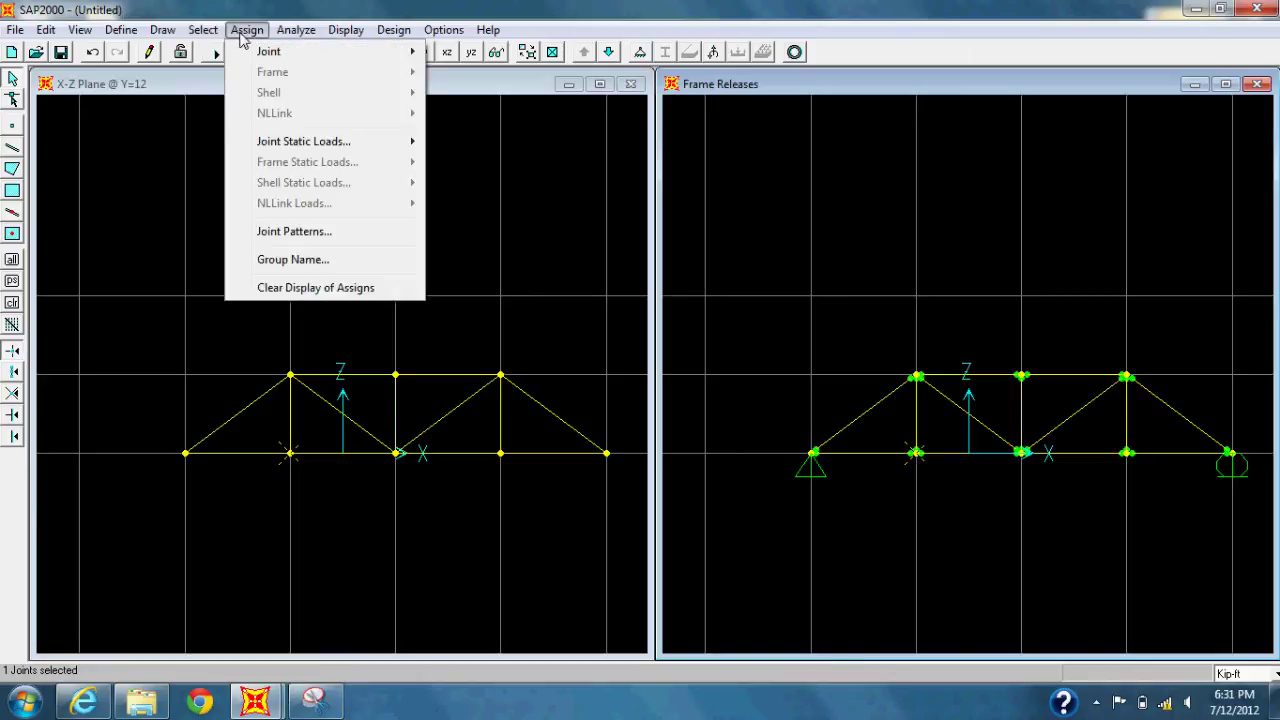
{"action": "mouse_move", "coordinate": [257, 55]}
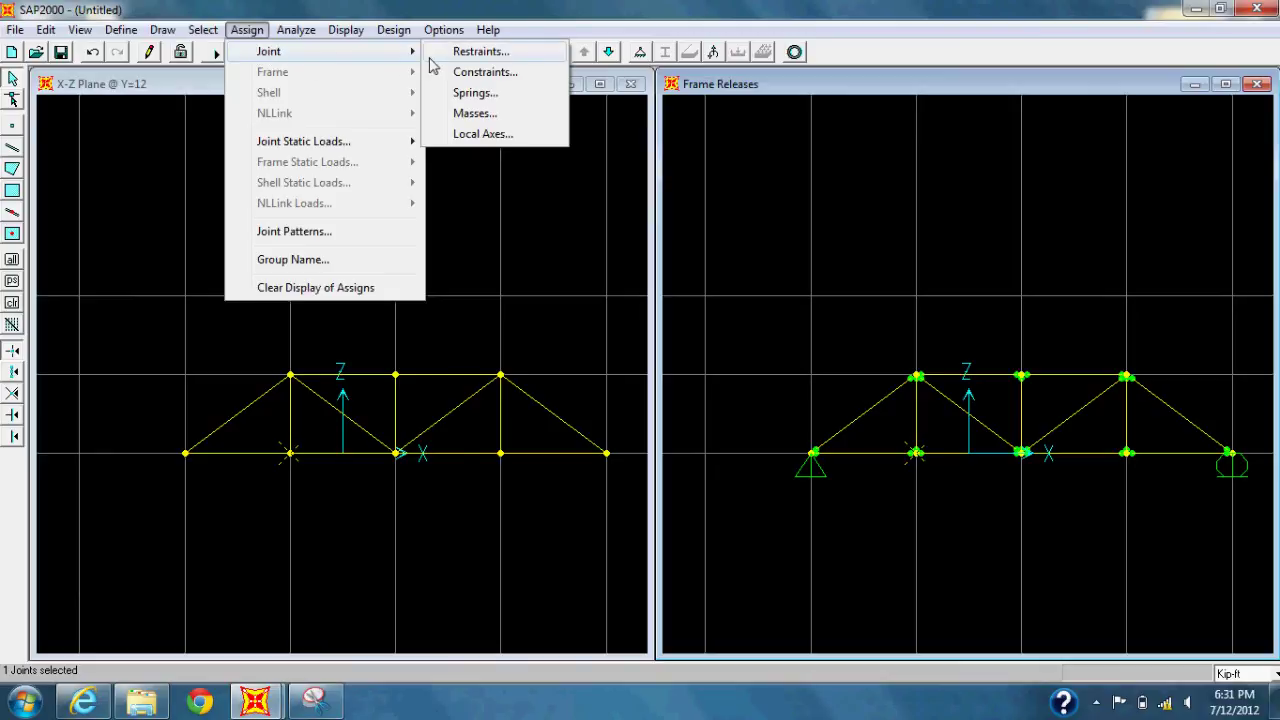
{"action": "mouse_move", "coordinate": [375, 146]}
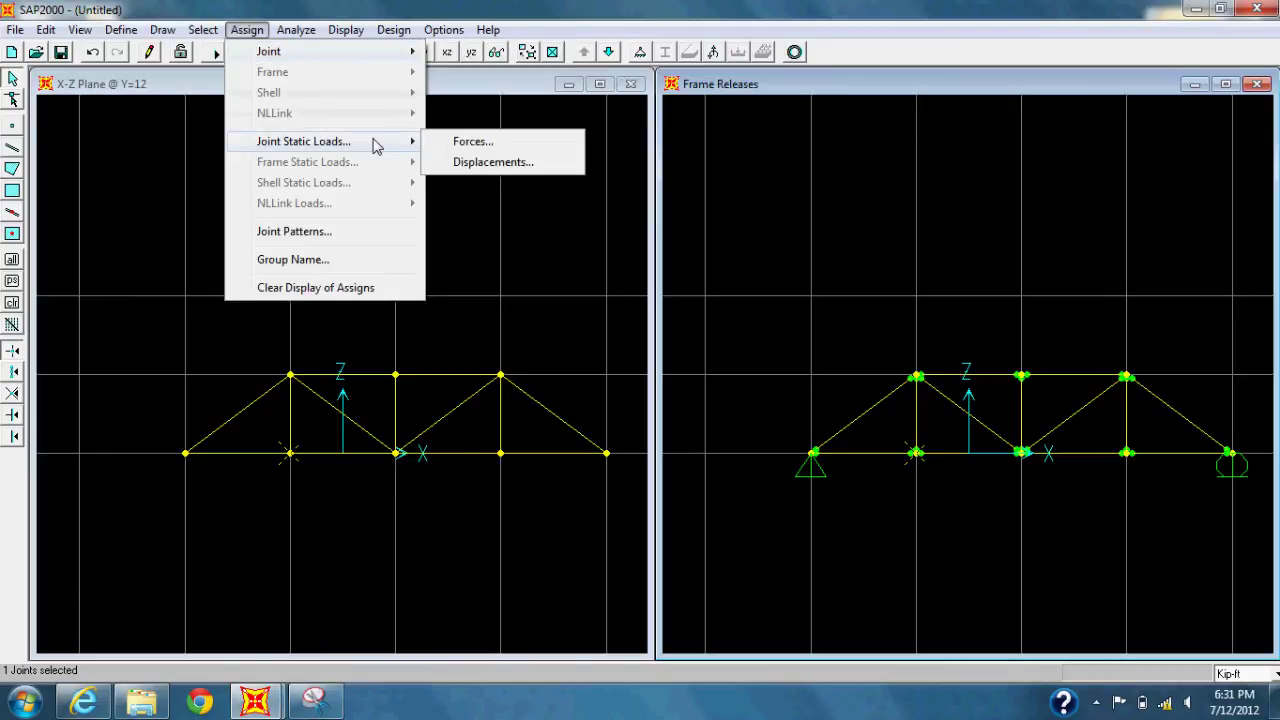
{"action": "left_click", "coordinate": [470, 143]}
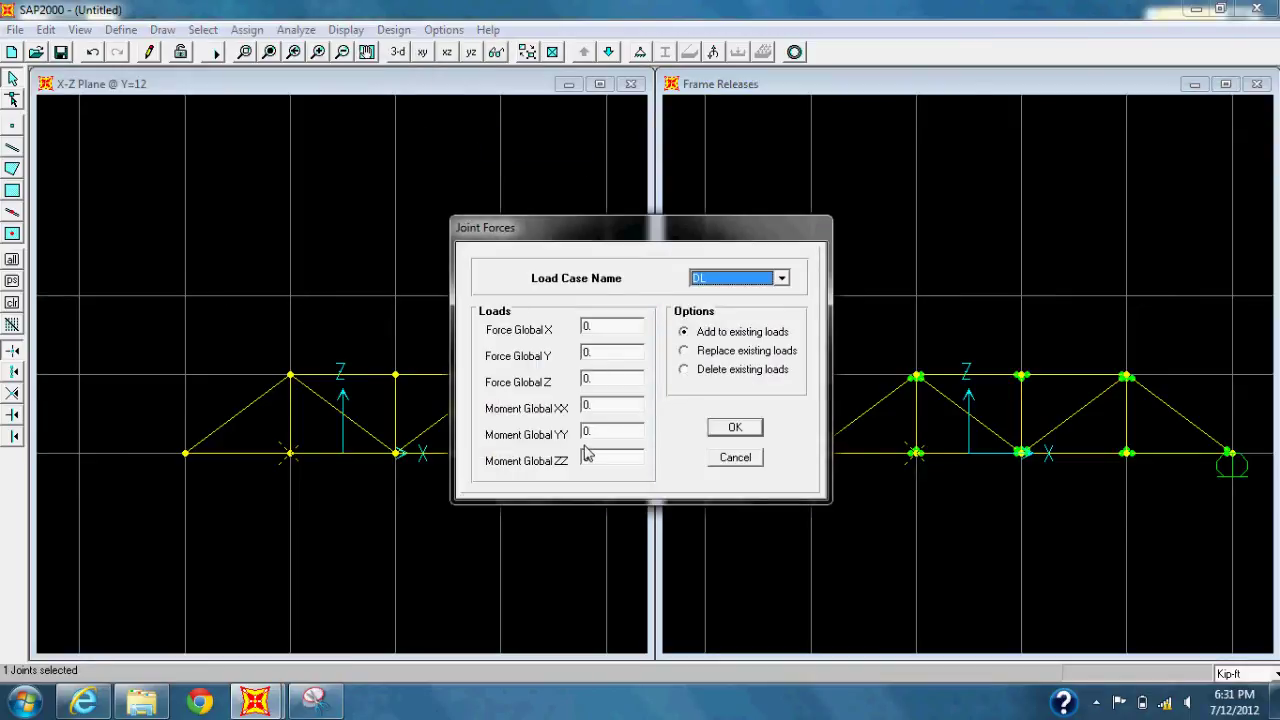
{"action": "double_click", "coordinate": [615, 385]}
{"action": "type", "text": "-"}
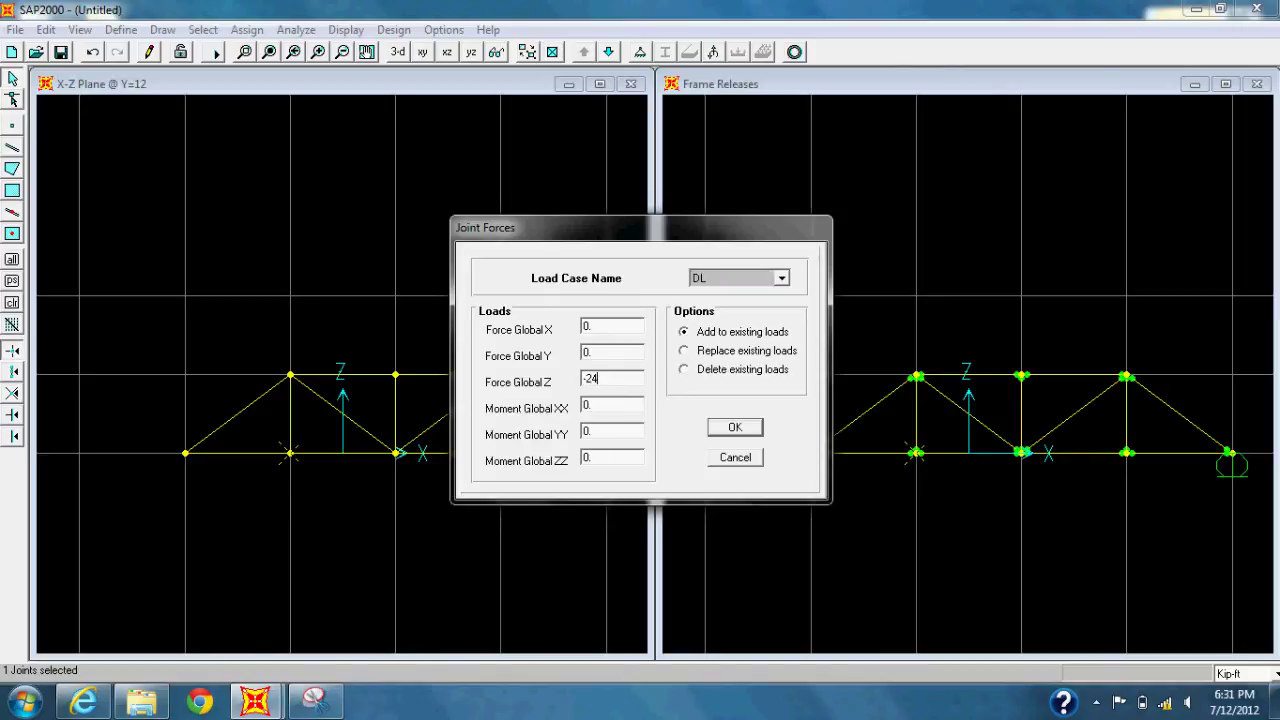
{"action": "type", "text": "24"}
{"action": "left_click", "coordinate": [735, 427]}
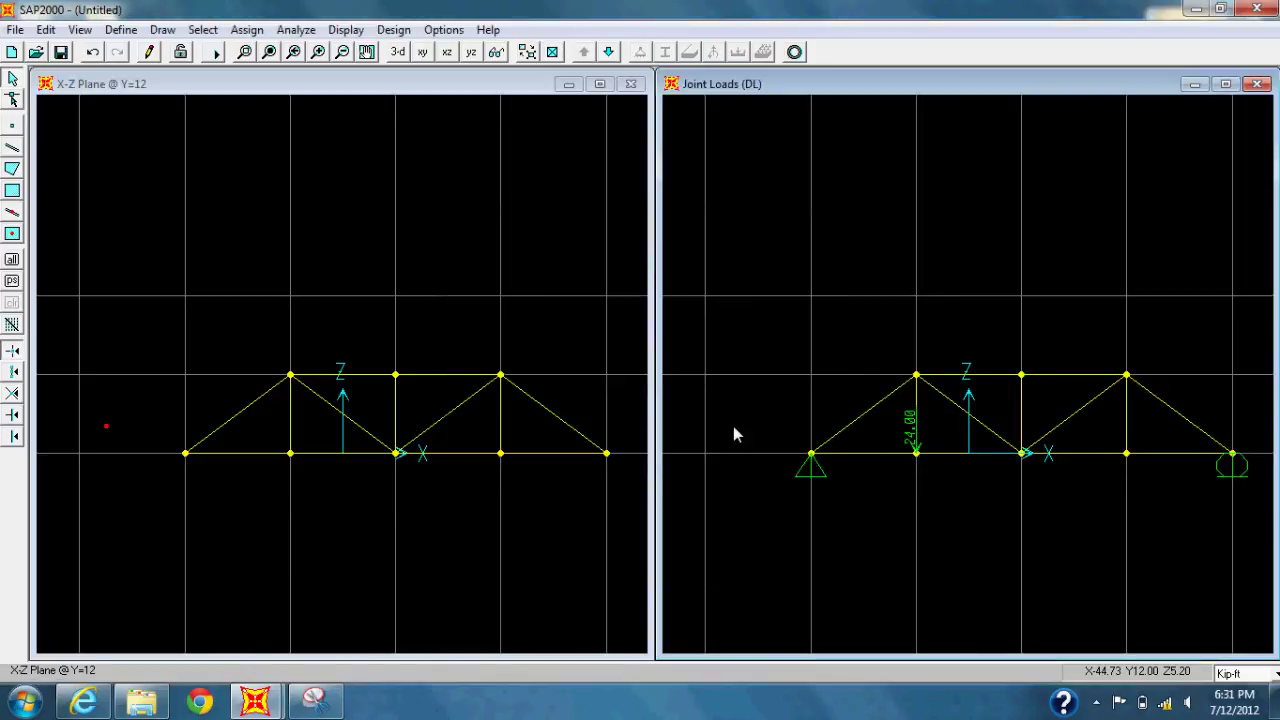
Apply the same -24 kip joint load to the middle and right interior bottom joints
{"action": "left_click", "coordinate": [1022, 454]}
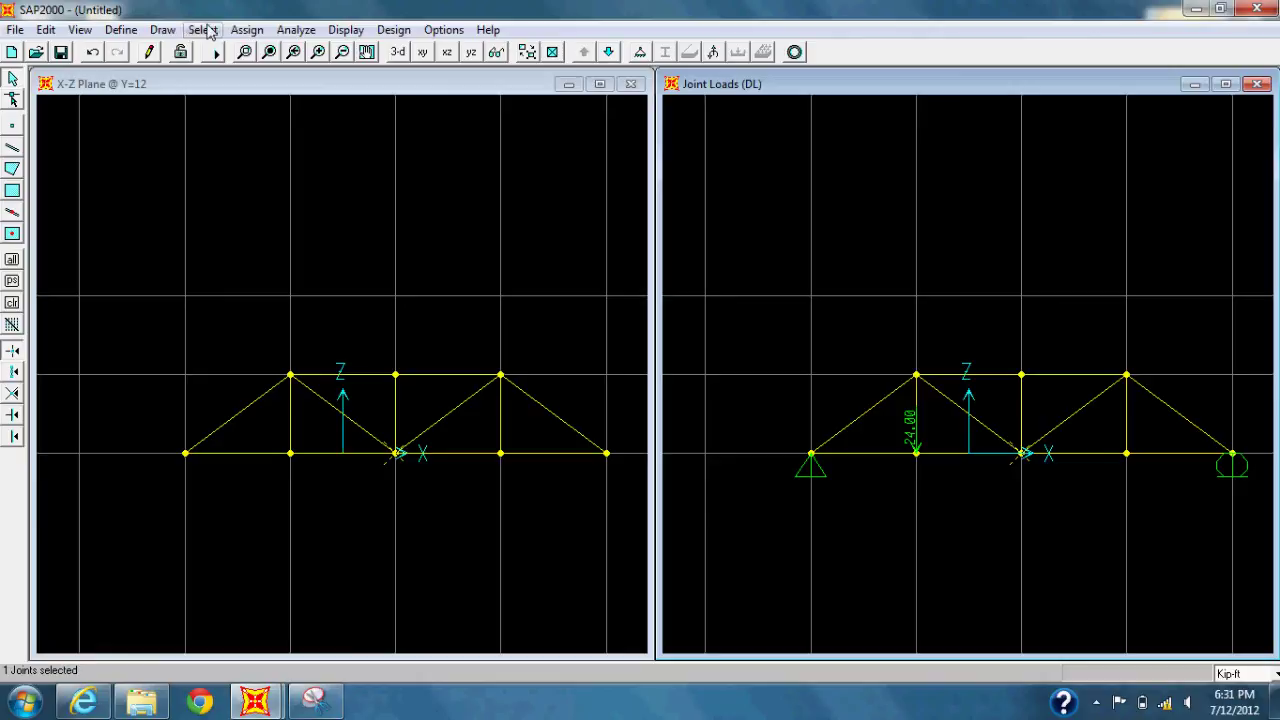
{"action": "left_click", "coordinate": [247, 29]}
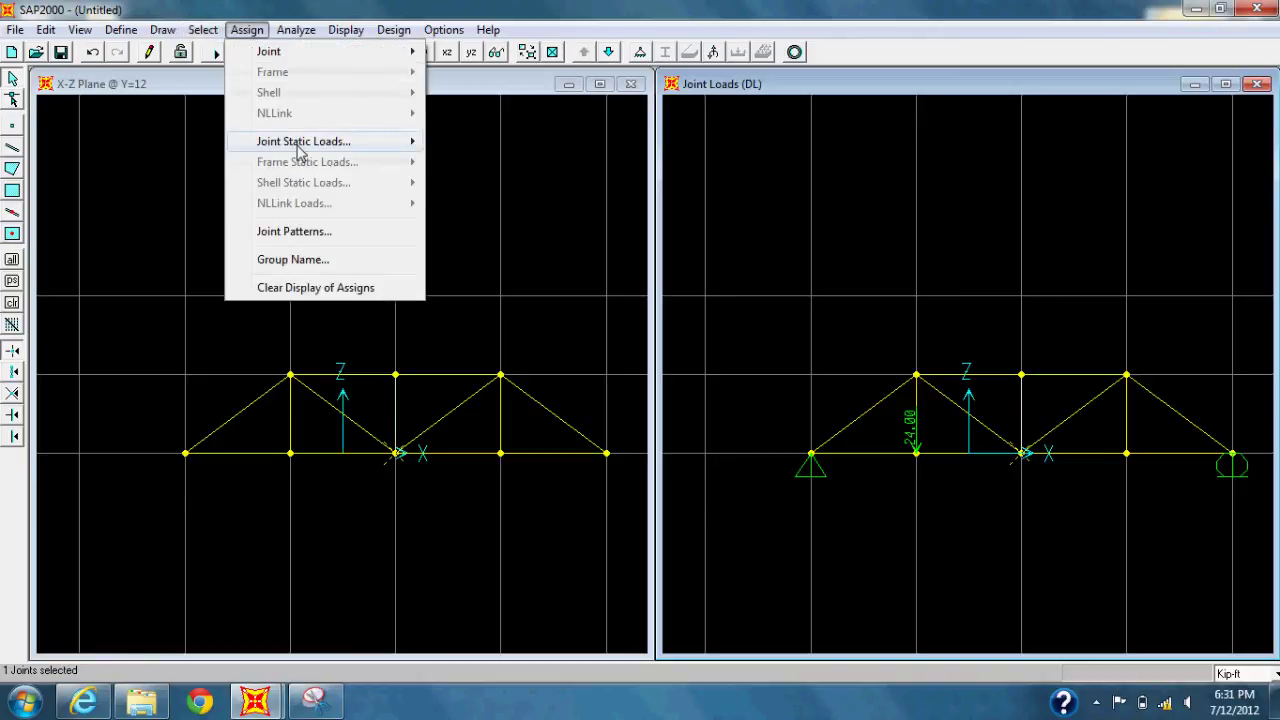
{"action": "mouse_move", "coordinate": [296, 153]}
{"action": "left_click", "coordinate": [493, 152]}
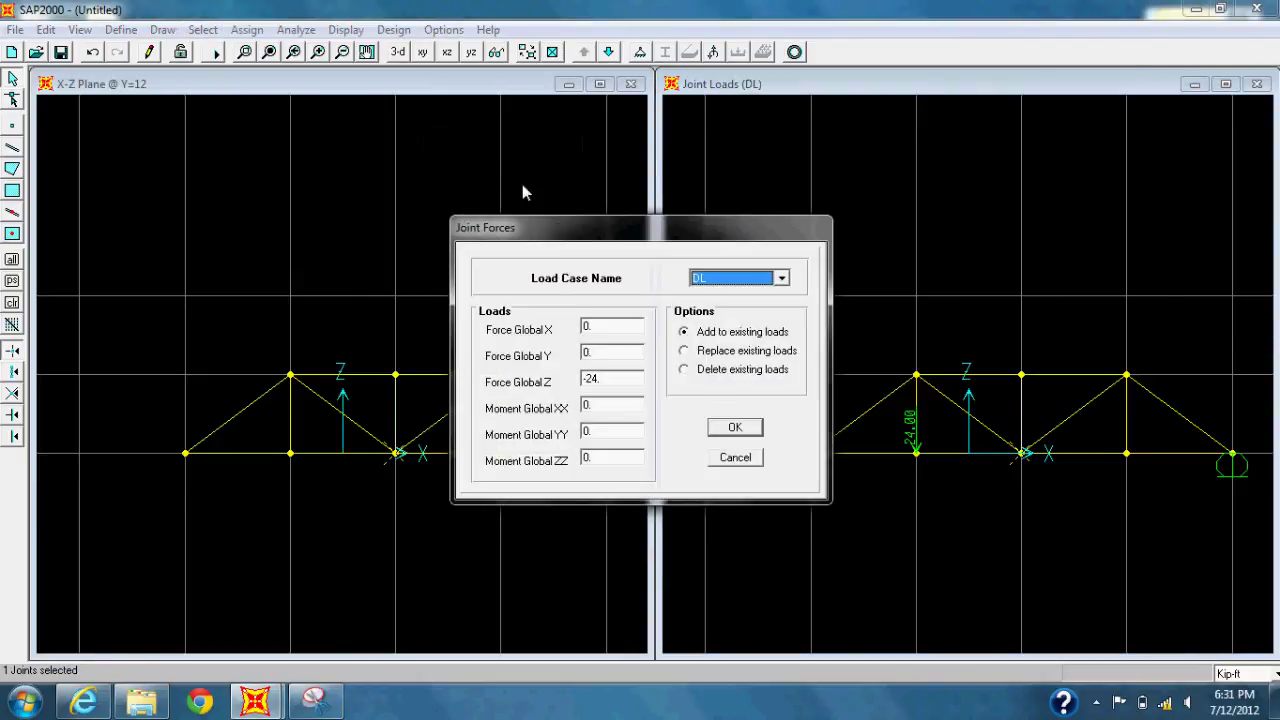
{"action": "left_click", "coordinate": [737, 427]}
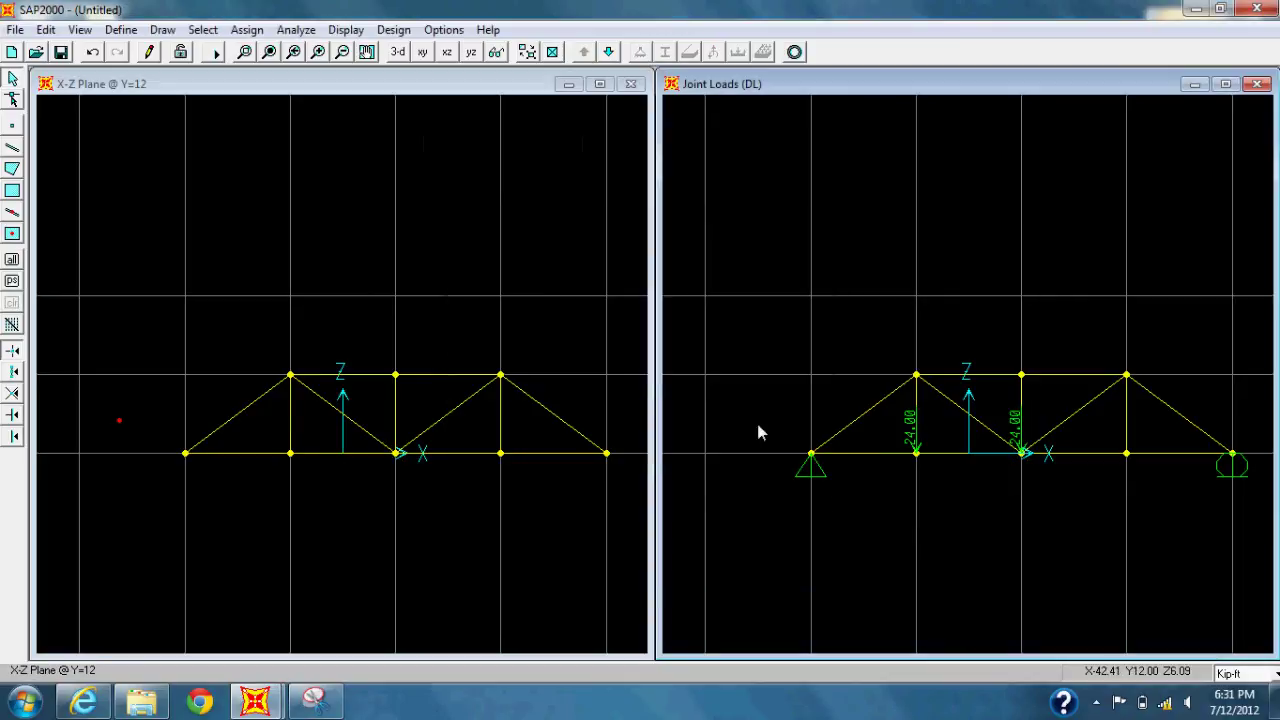
{"action": "left_click", "coordinate": [1127, 458]}
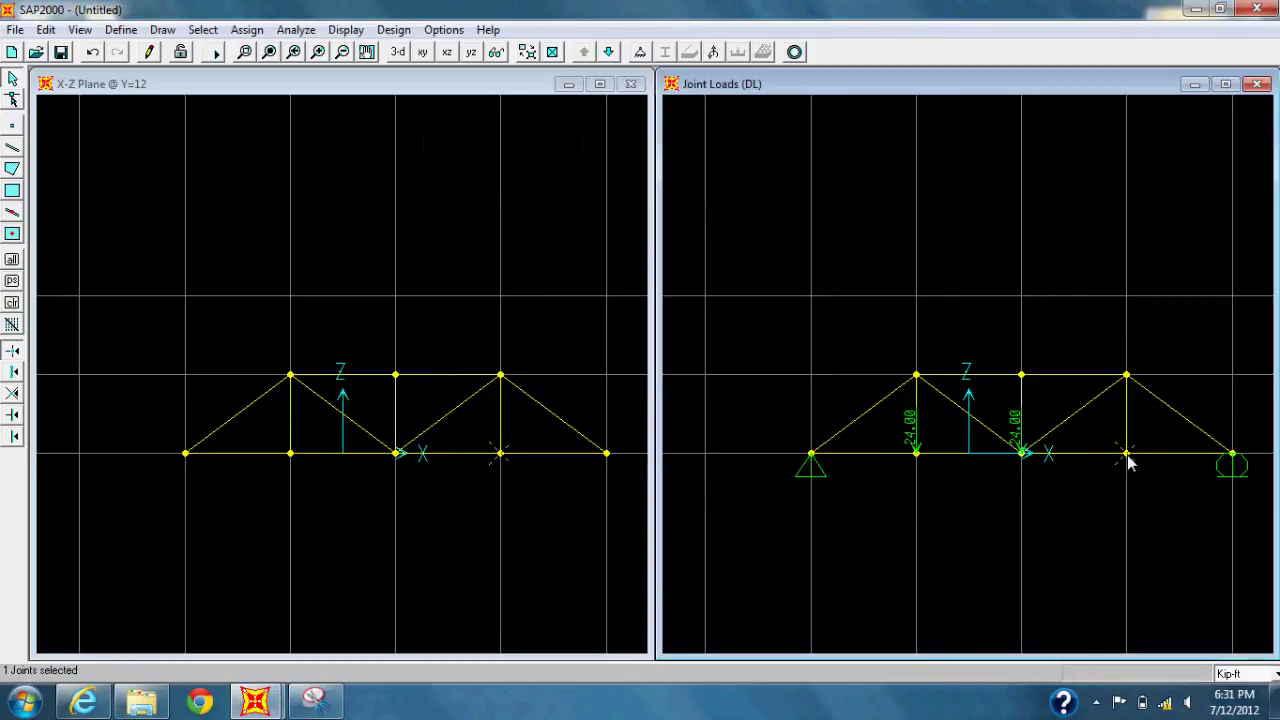
{"action": "left_click", "coordinate": [255, 32]}
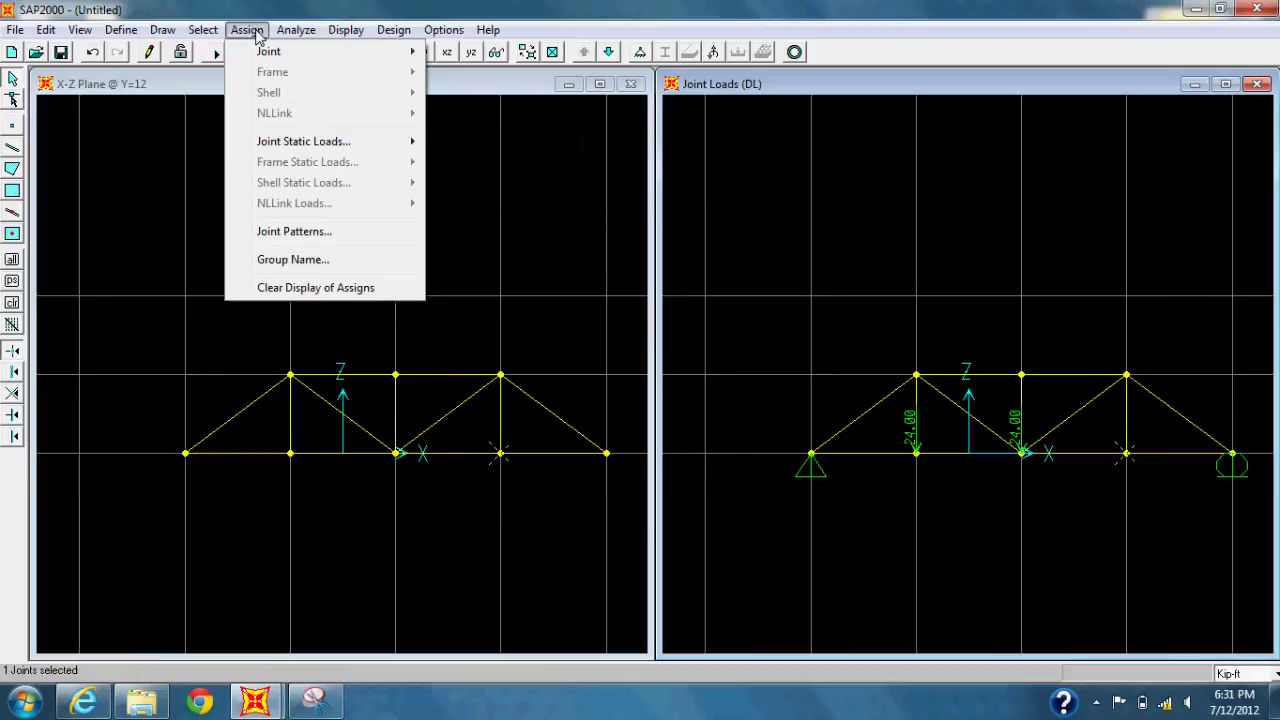
{"action": "mouse_move", "coordinate": [323, 141]}
{"action": "left_click", "coordinate": [470, 142]}
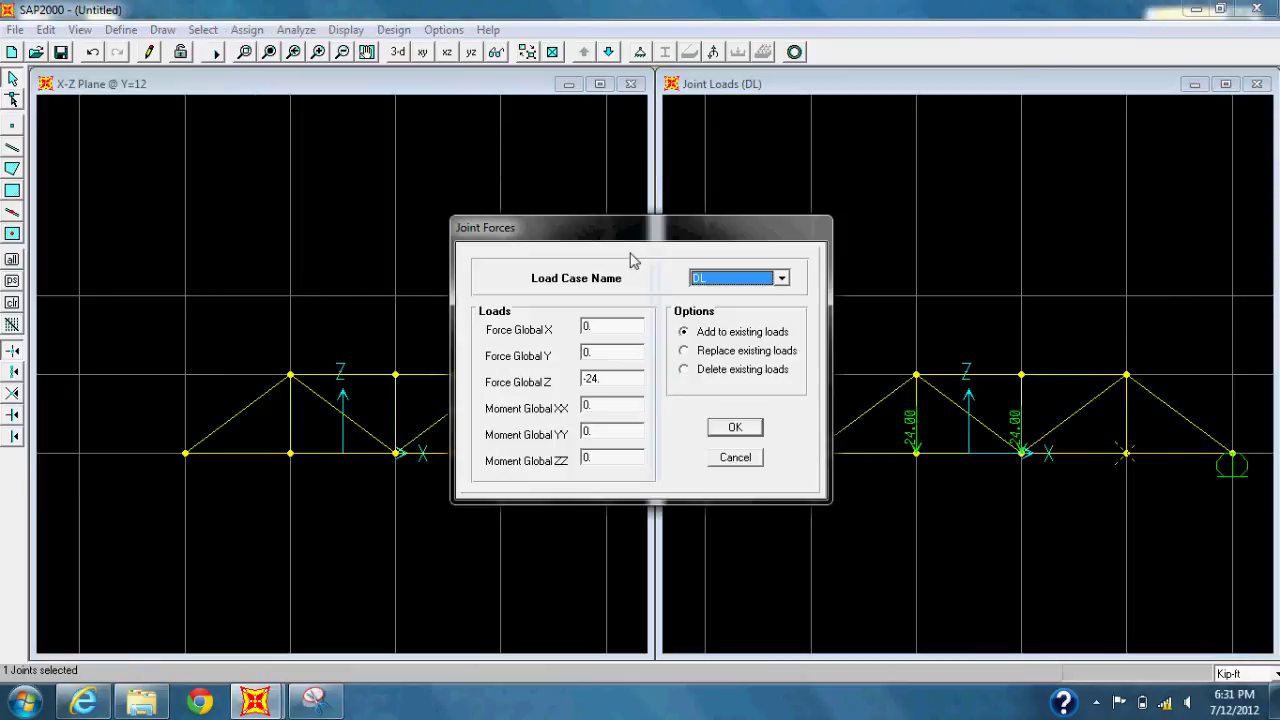
{"action": "left_click", "coordinate": [734, 428]}
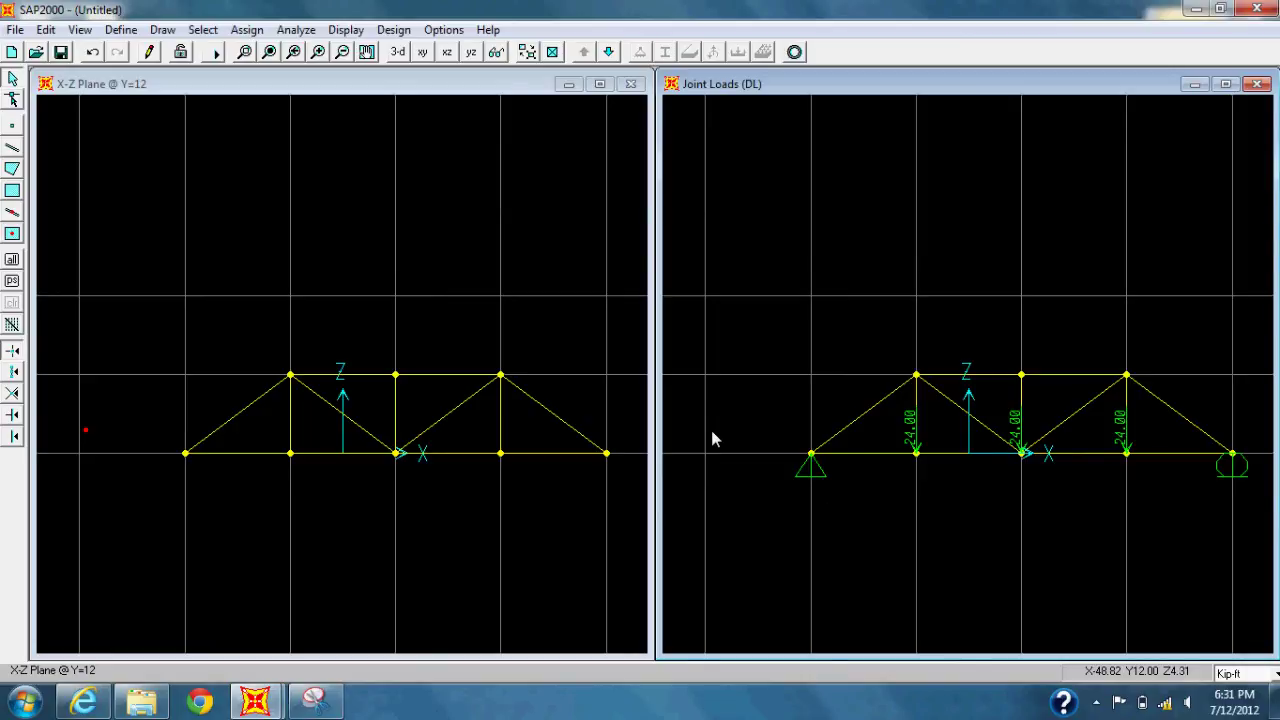
Set the analysis options to Plane Frame (XZ) degrees of freedom
{"action": "left_click", "coordinate": [296, 30]}
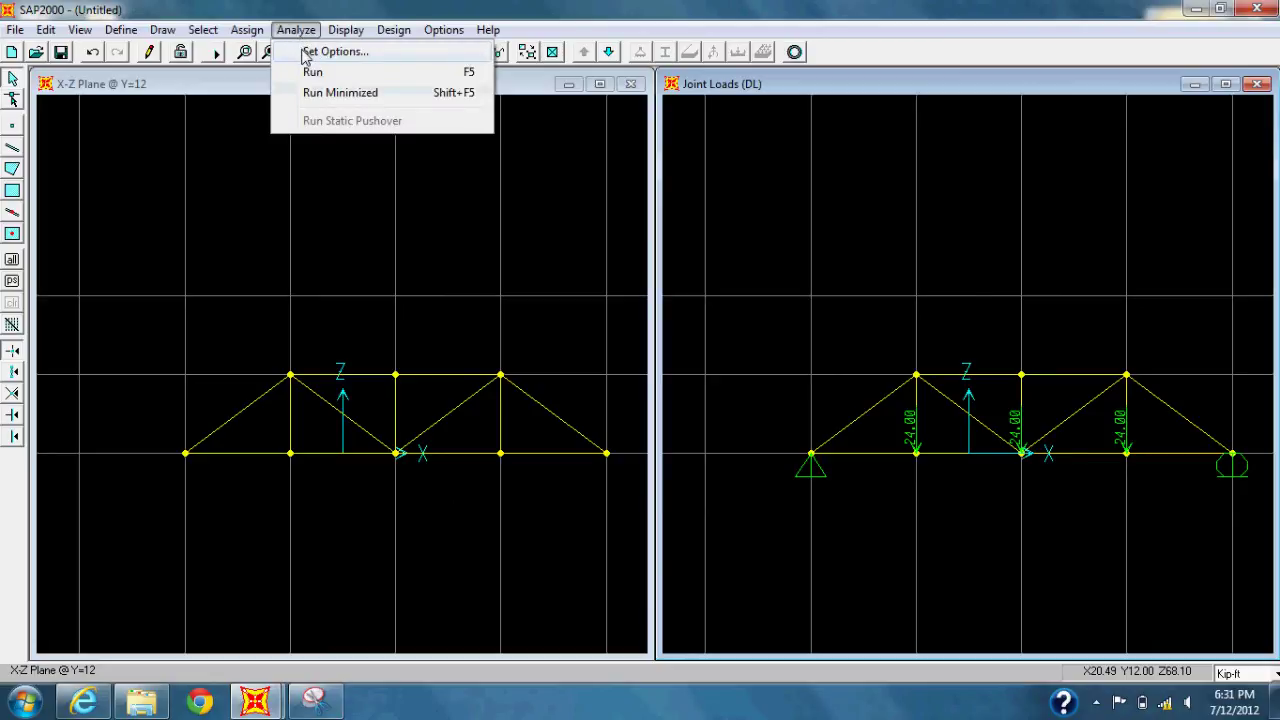
{"action": "left_click", "coordinate": [306, 53]}
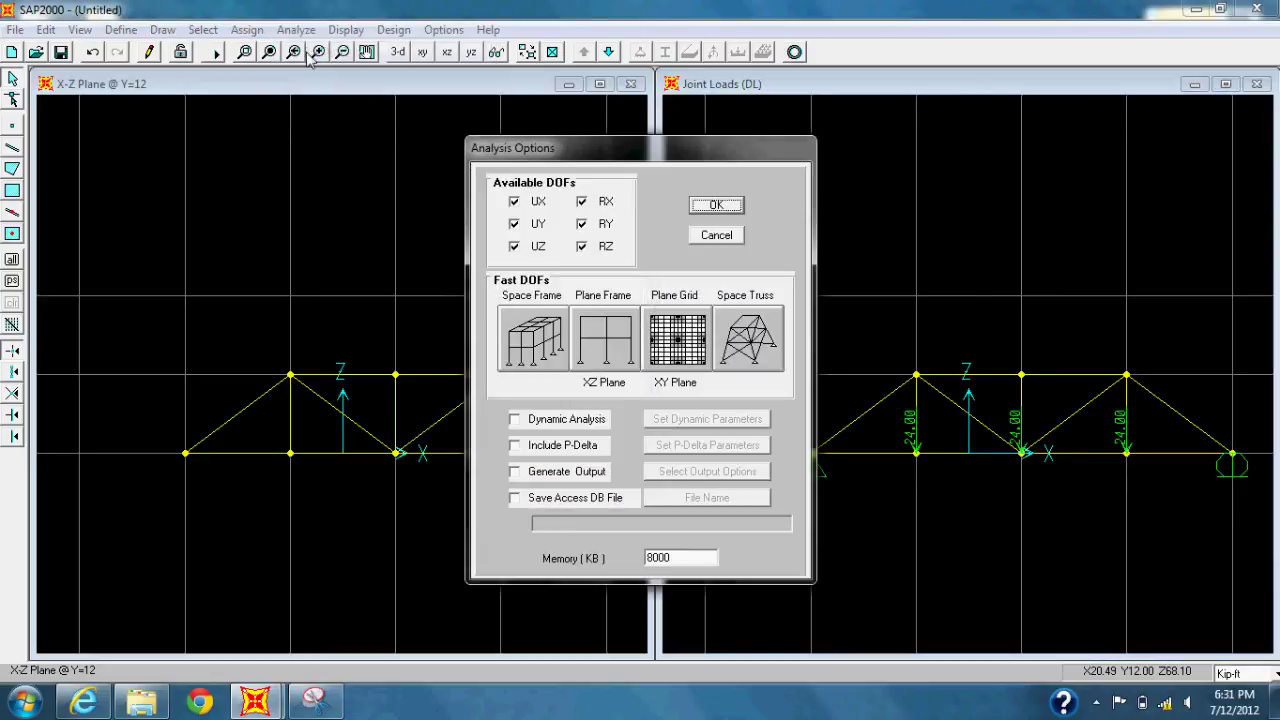
{"action": "left_click", "coordinate": [595, 350]}
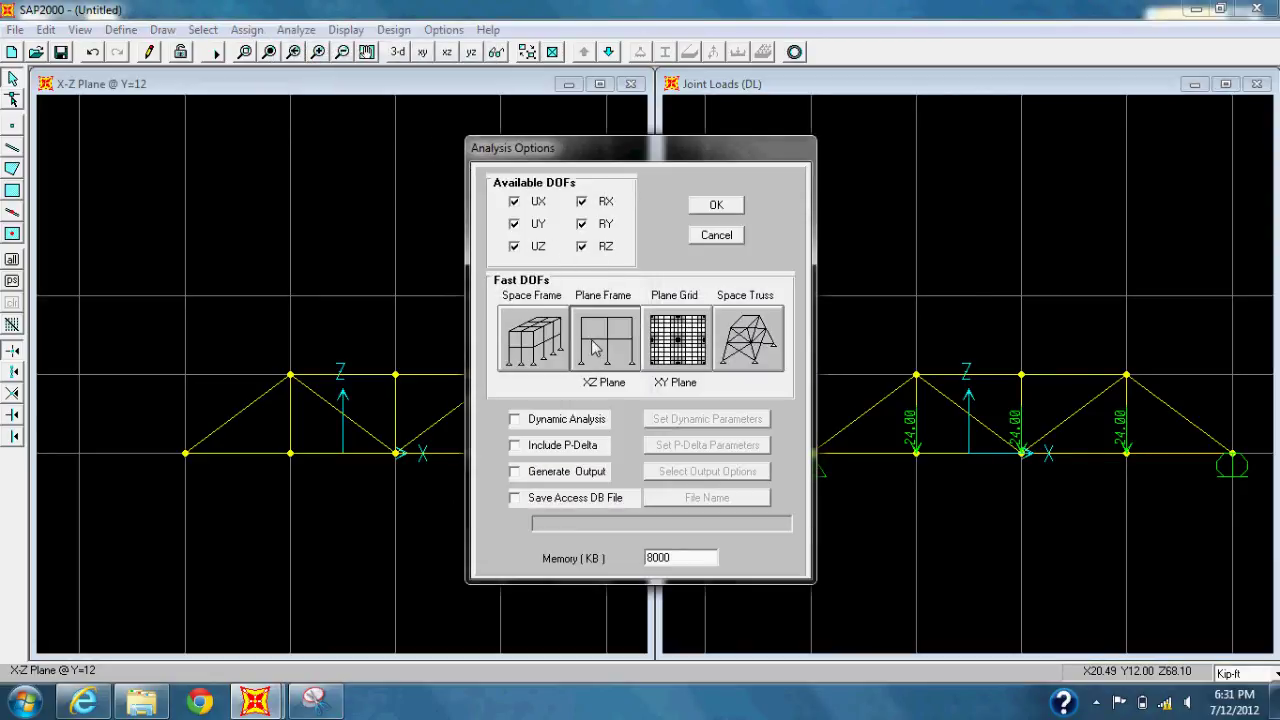
{"action": "left_click", "coordinate": [712, 206]}
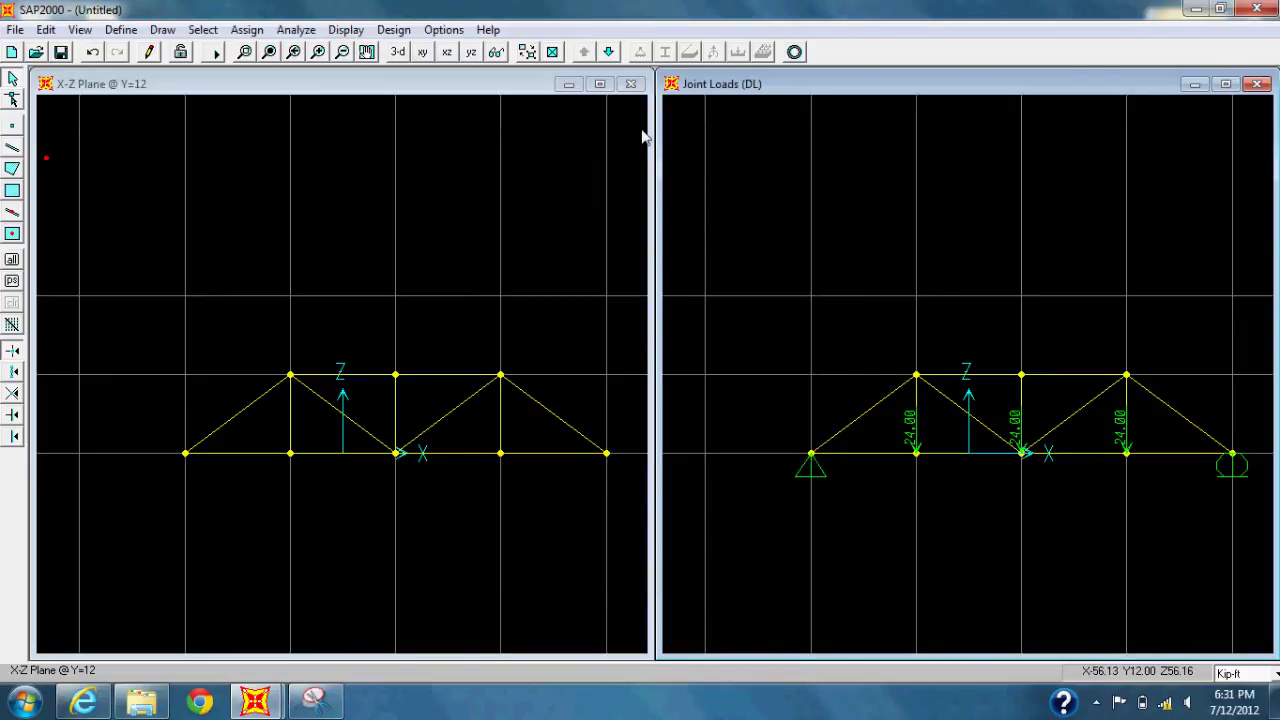
Run the analysis, saving the model as SAP_video_Q2
{"action": "left_click", "coordinate": [296, 29]}
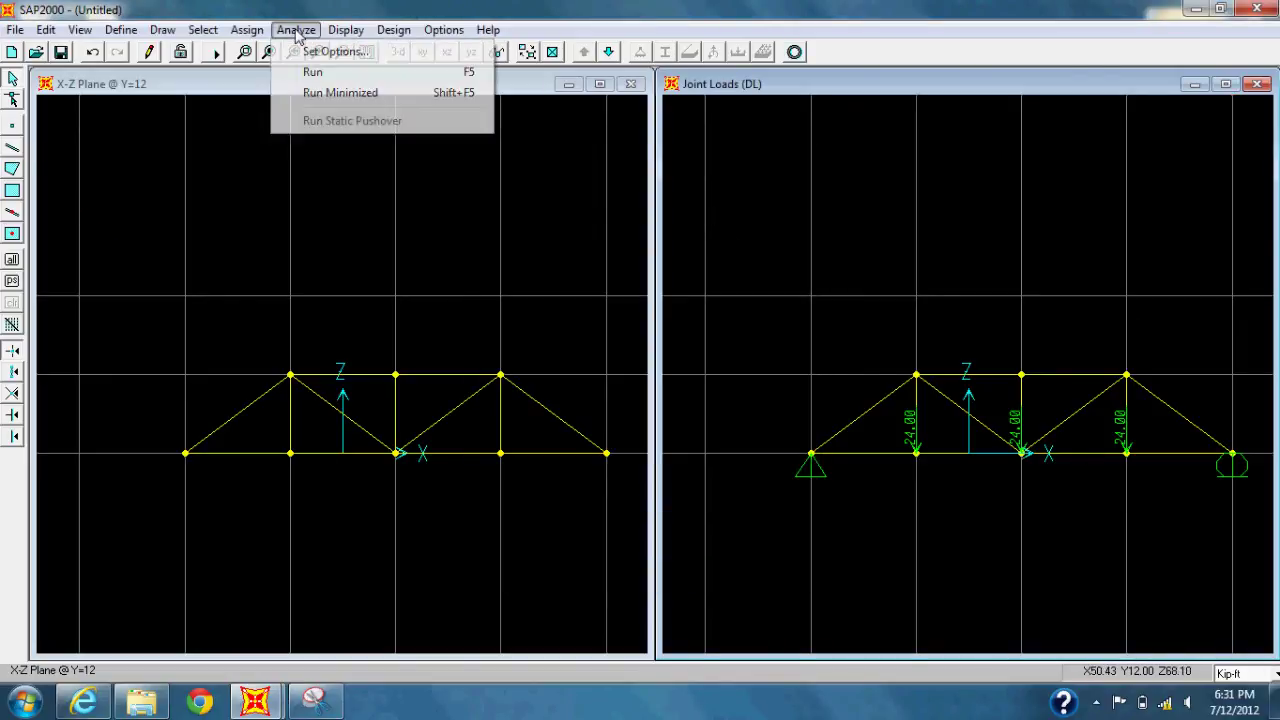
{"action": "left_click", "coordinate": [328, 73]}
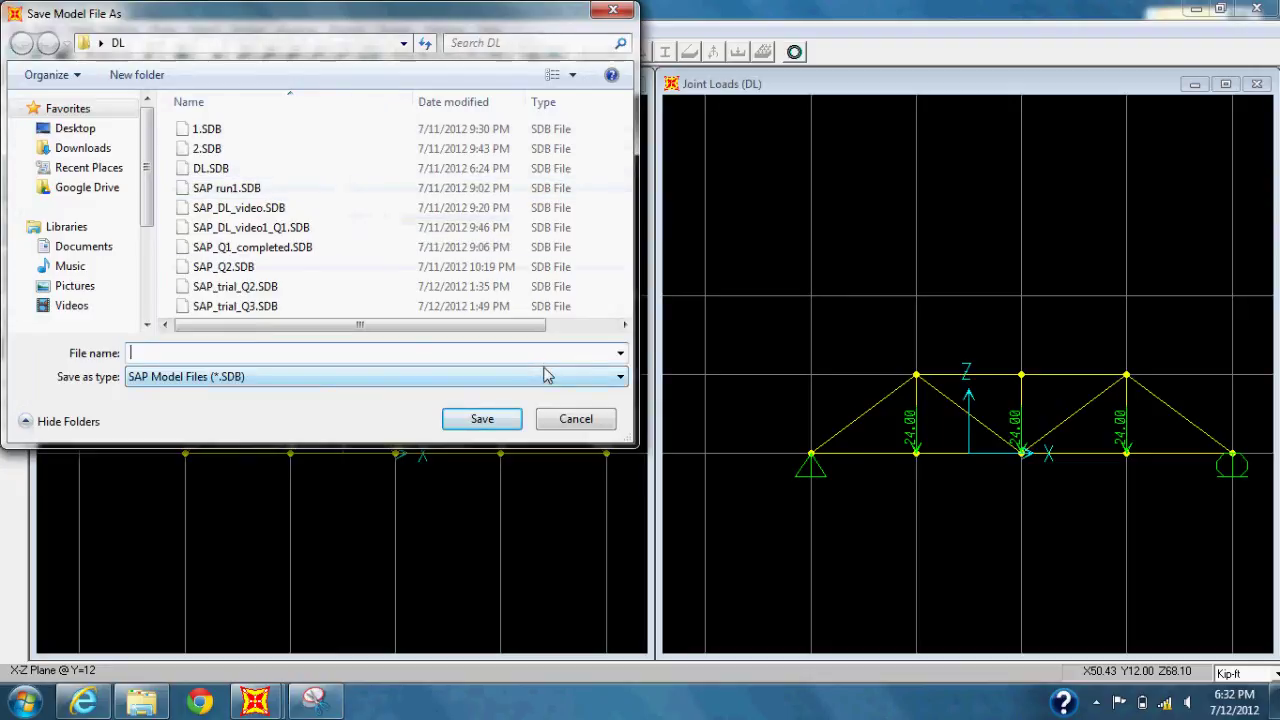
{"action": "type", "text": "SAP"}
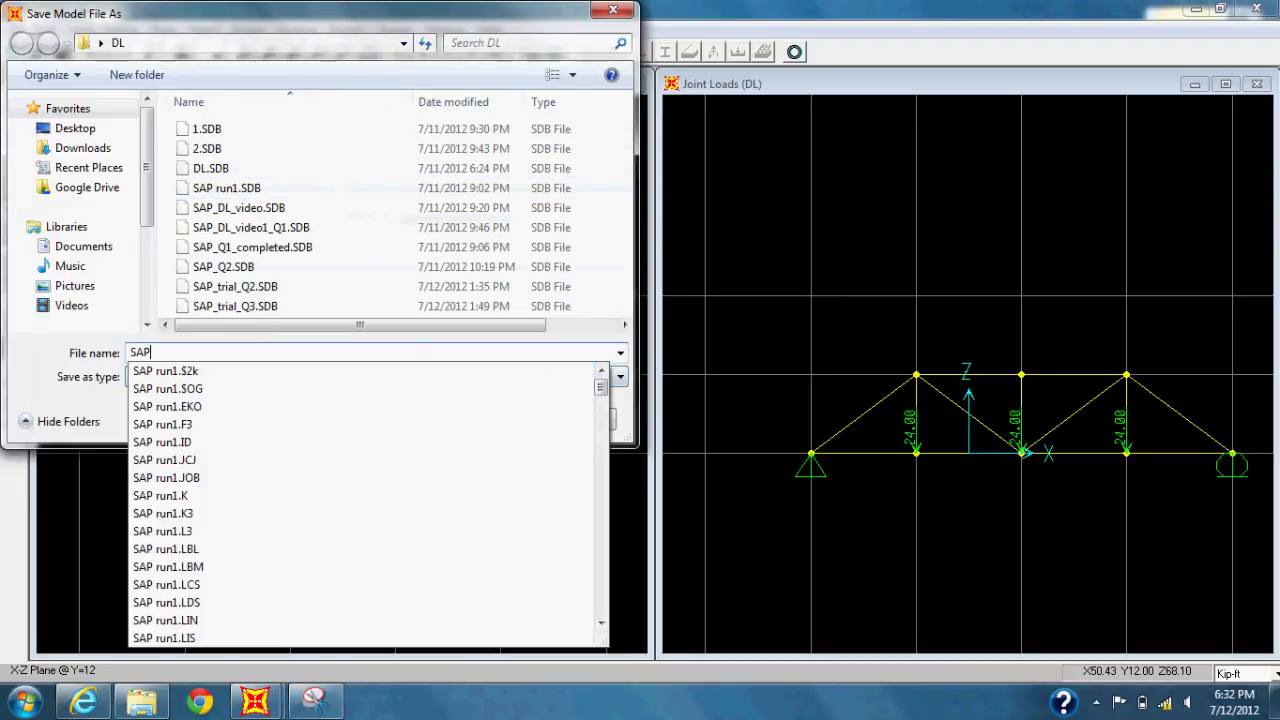
{"action": "type", "text": "_video_Q2"}
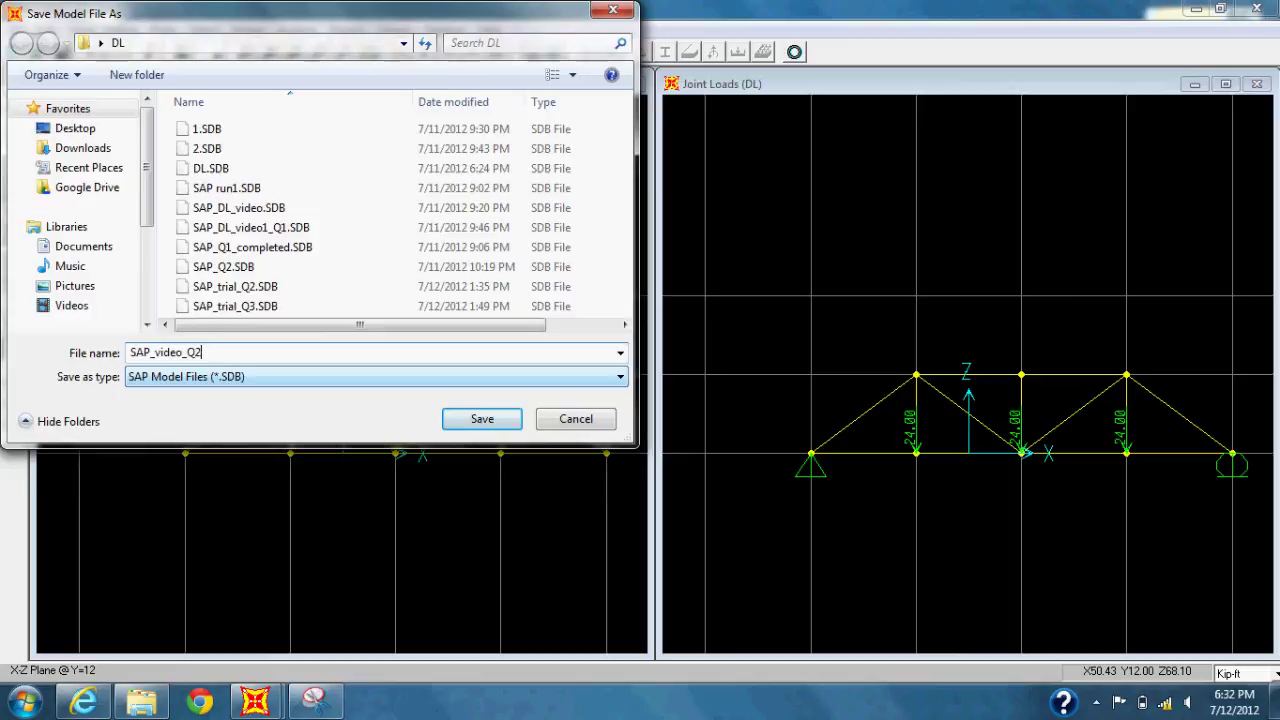
{"action": "left_click", "coordinate": [500, 423]}
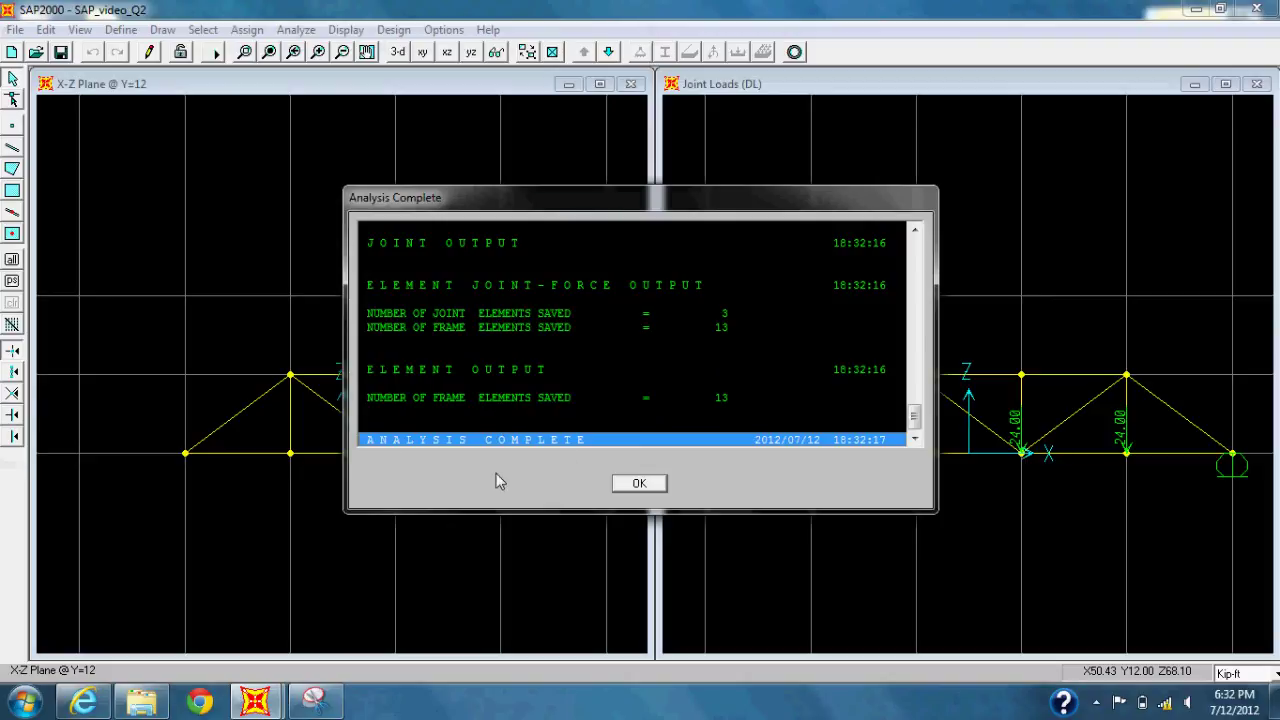
Close the analysis report and show the DL frame Axial Force diagram, unfilled, with values shown
{"action": "left_click", "coordinate": [638, 485]}
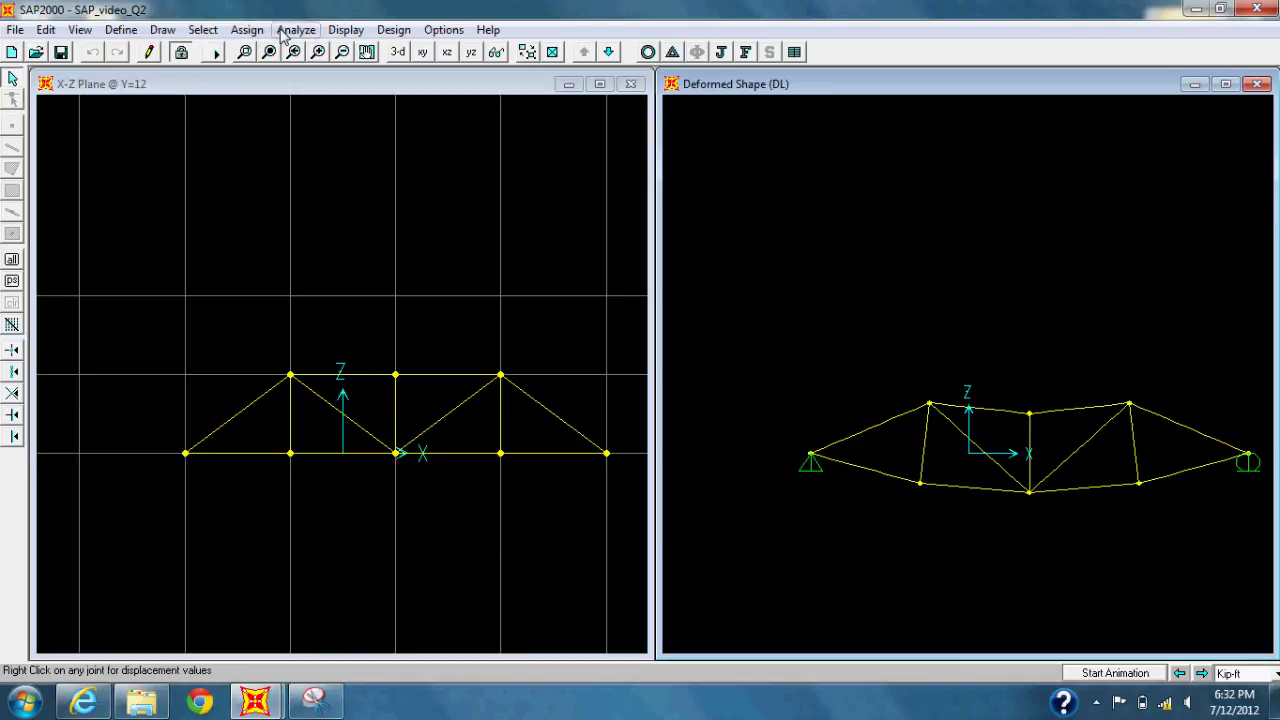
{"action": "left_click", "coordinate": [346, 29]}
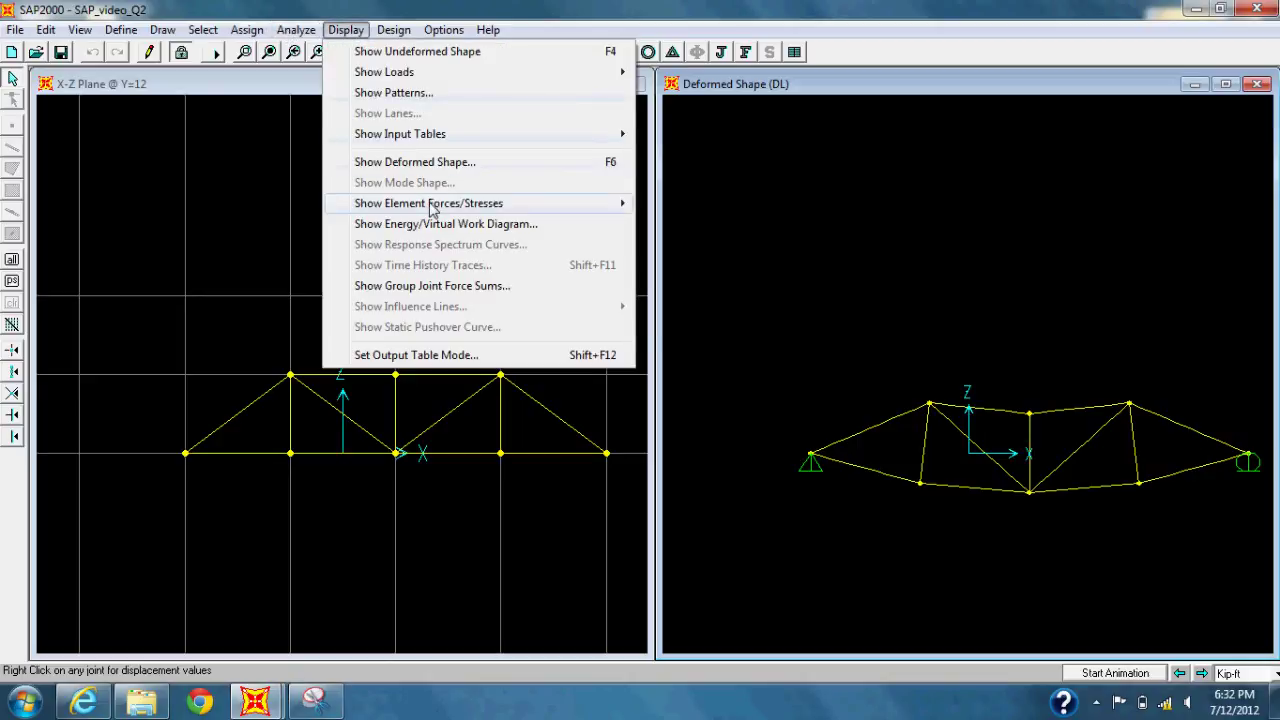
{"action": "mouse_move", "coordinate": [569, 208]}
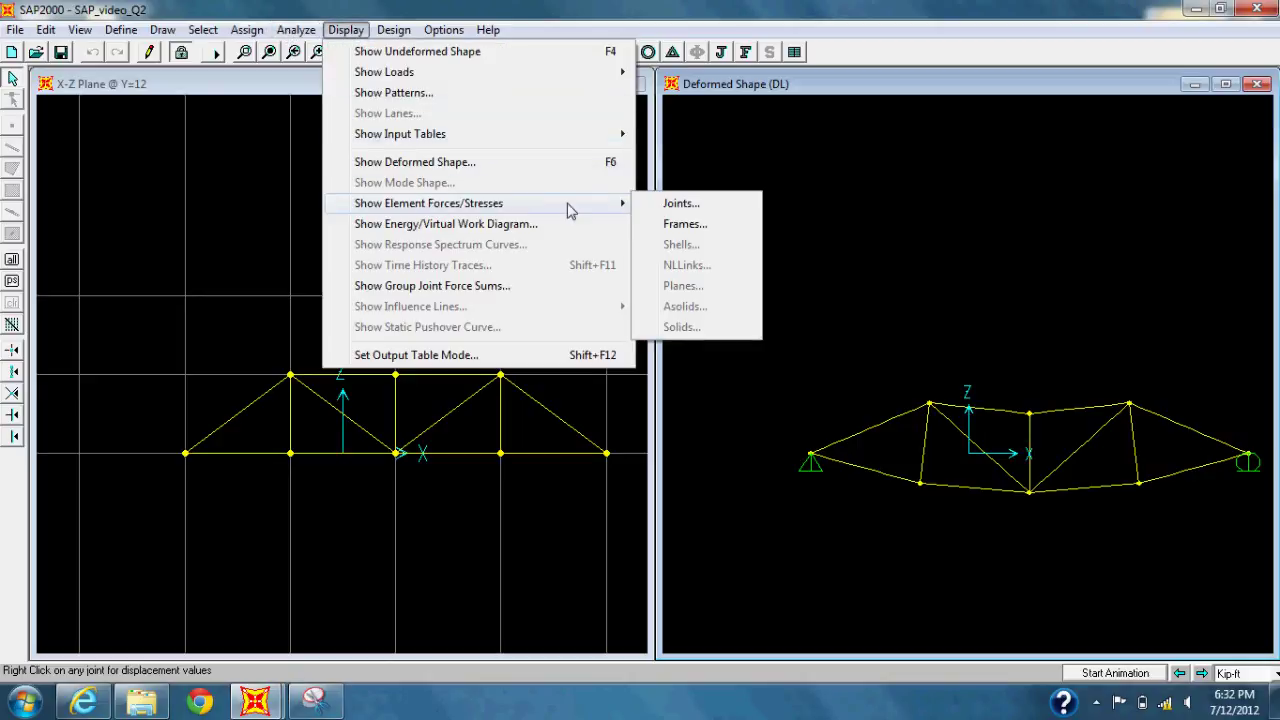
{"action": "left_click", "coordinate": [683, 226]}
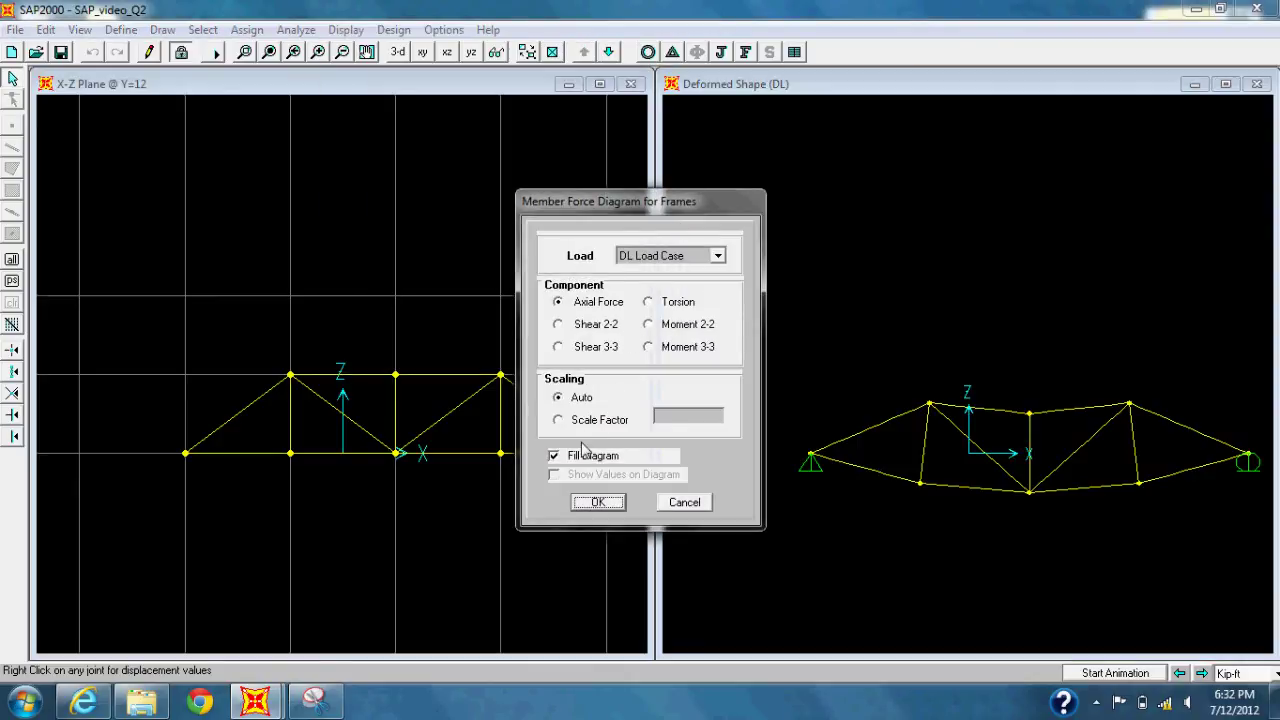
{"action": "left_click", "coordinate": [555, 456]}
{"action": "left_click", "coordinate": [556, 474]}
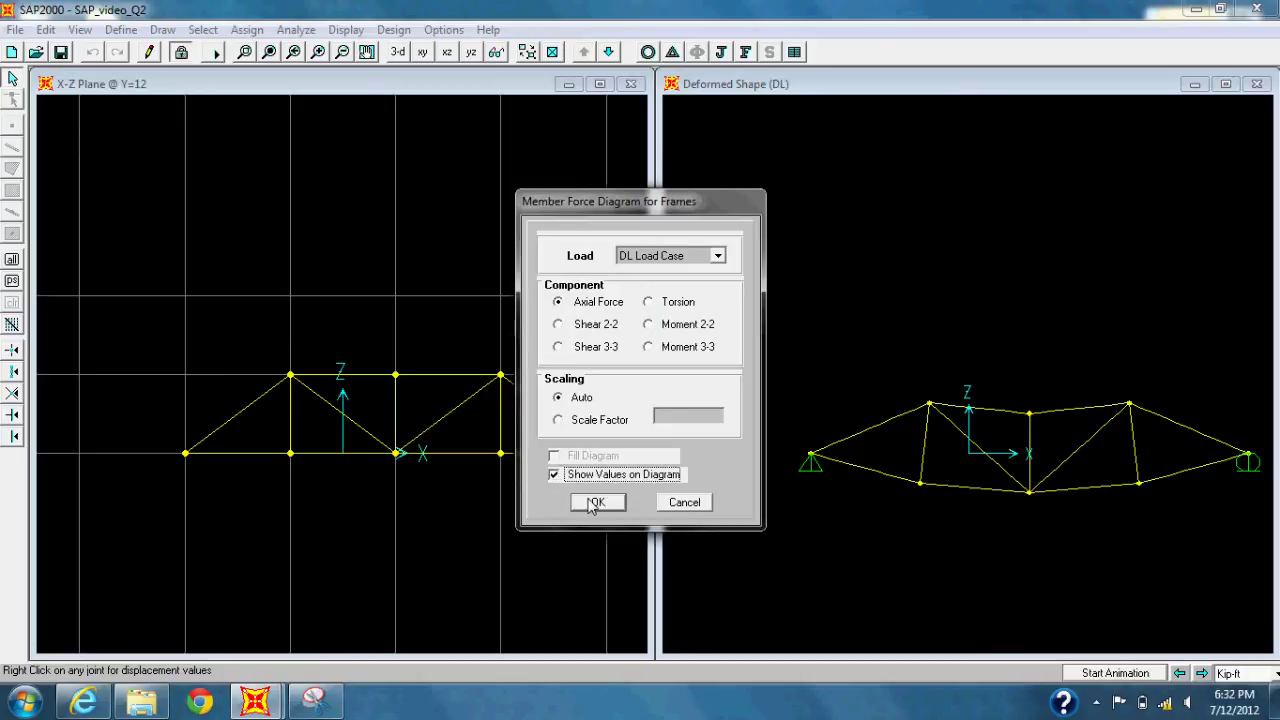
{"action": "left_click", "coordinate": [595, 503]}
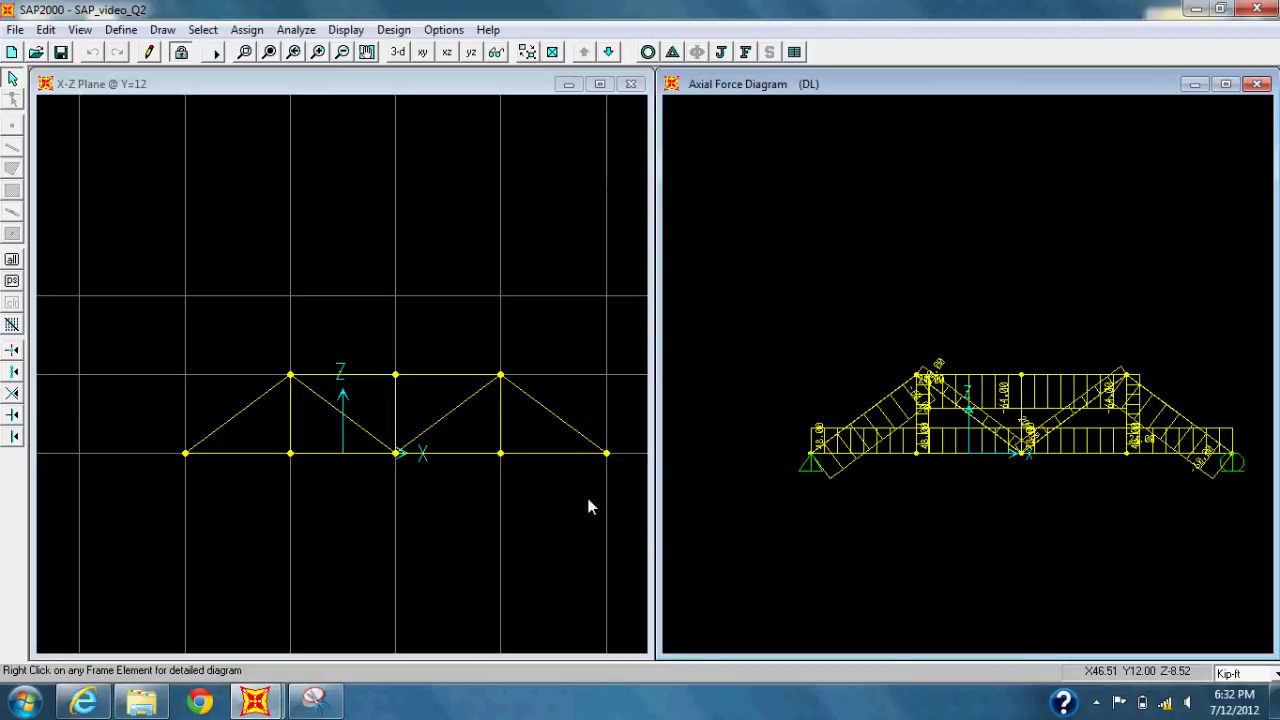